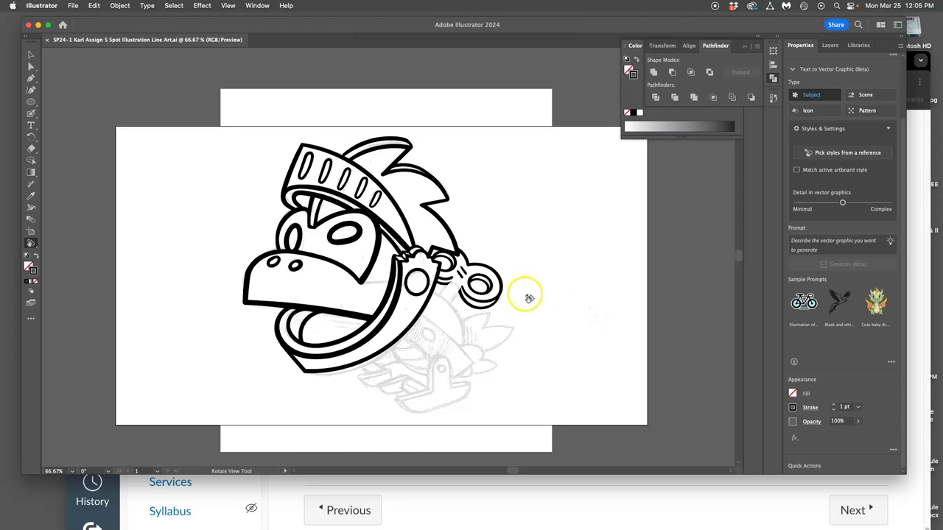
# Redraw the bumpy inner edge of the jaw piece near its top corner with the Pencil tool to smooth it
pyautogui.scroll(5, 526, 296)
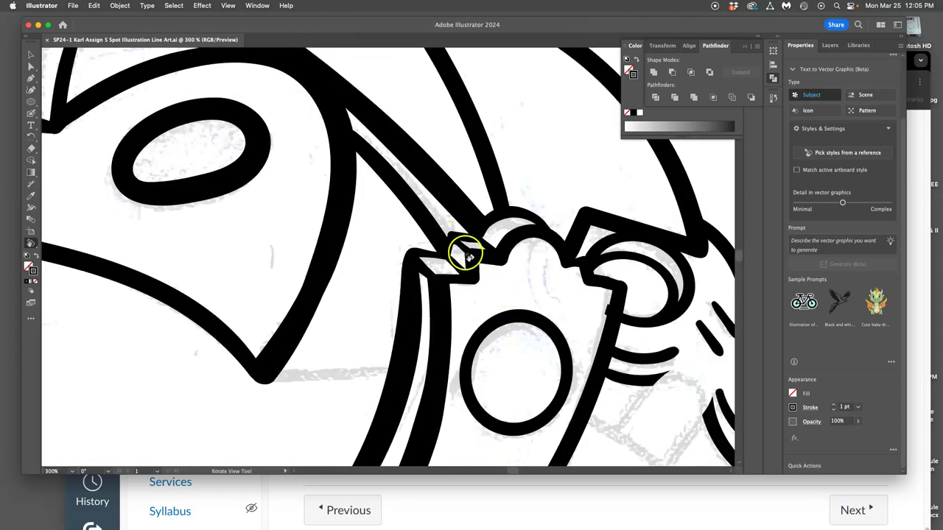
pyautogui.hscroll(3, 516, 259)
pyautogui.scroll(-2, 516, 259)
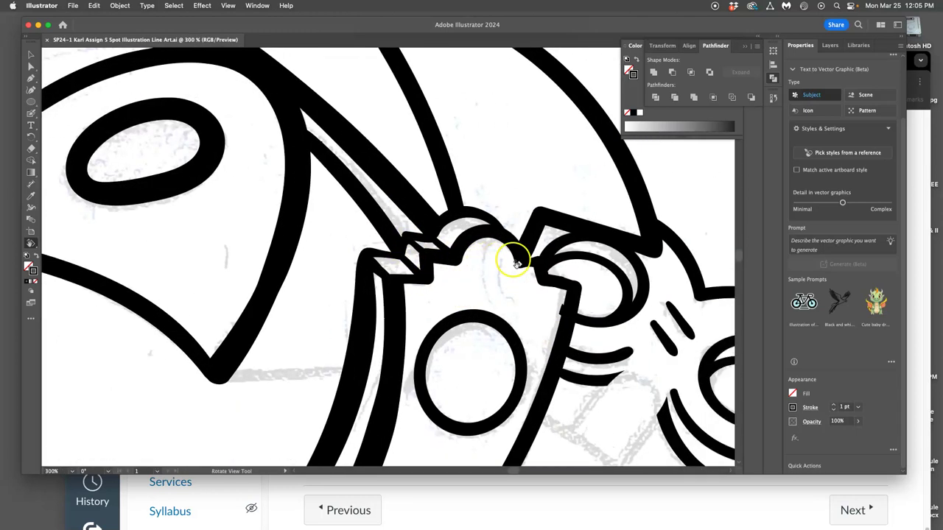
pyautogui.hscroll(8, 515, 263)
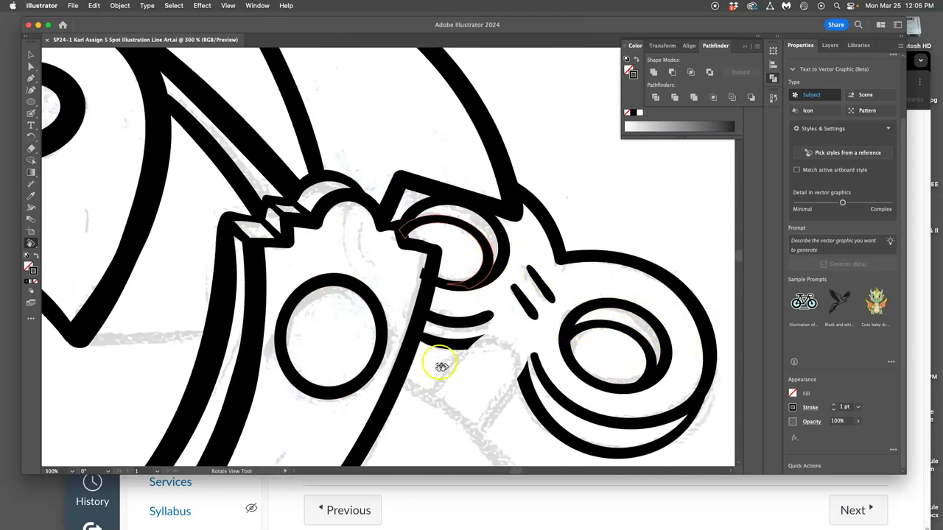
pyautogui.click(30, 66)
pyautogui.click(432, 251)
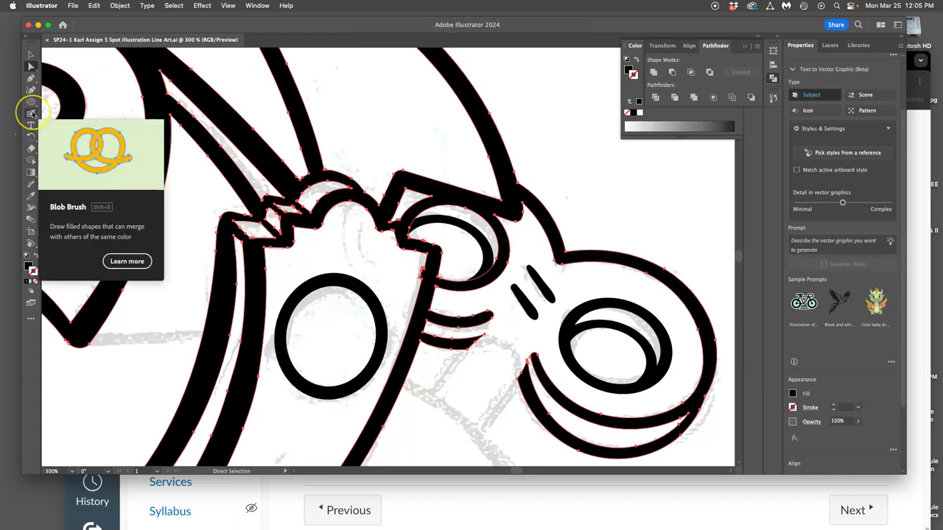
pyautogui.moveTo(32, 113); pyautogui.dragTo(59, 132)
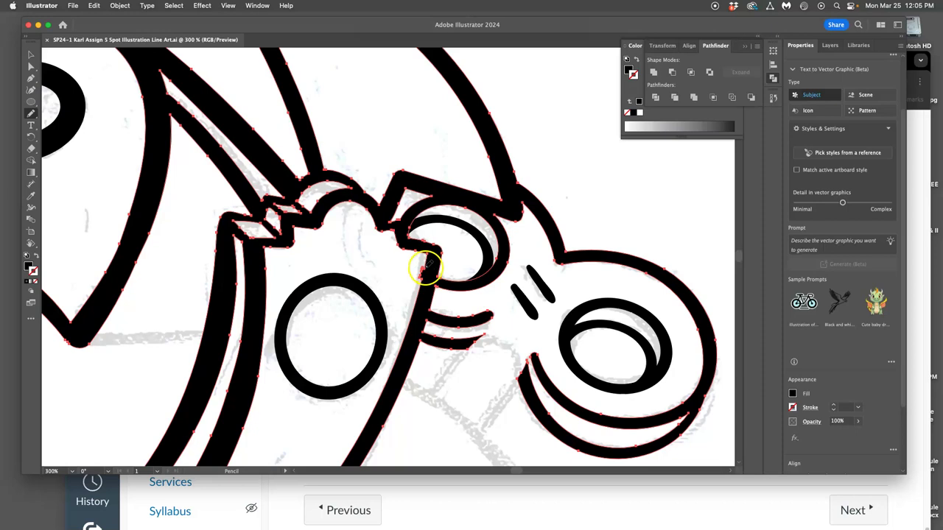
pyautogui.keyDown('super'); pyautogui.click(421, 280); pyautogui.keyUp('super')
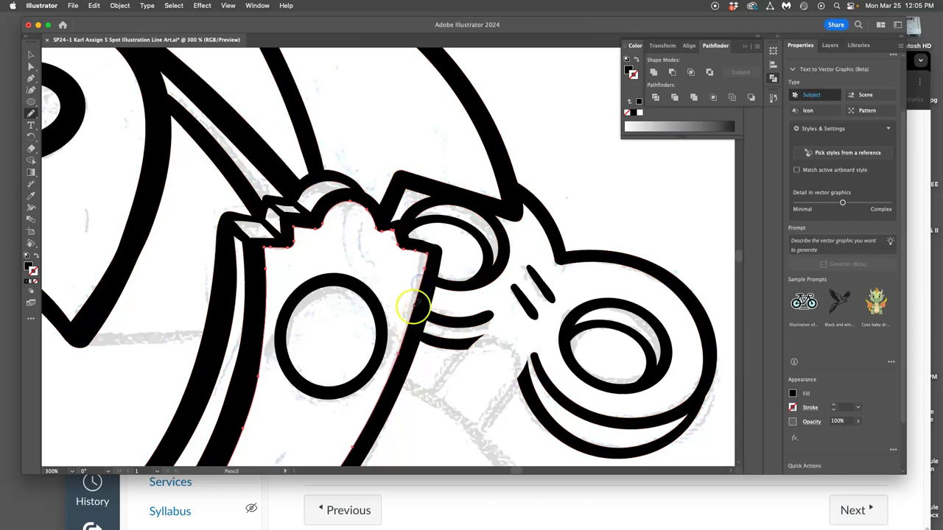
pyautogui.moveTo(380, 231); pyautogui.dragTo(376, 228)
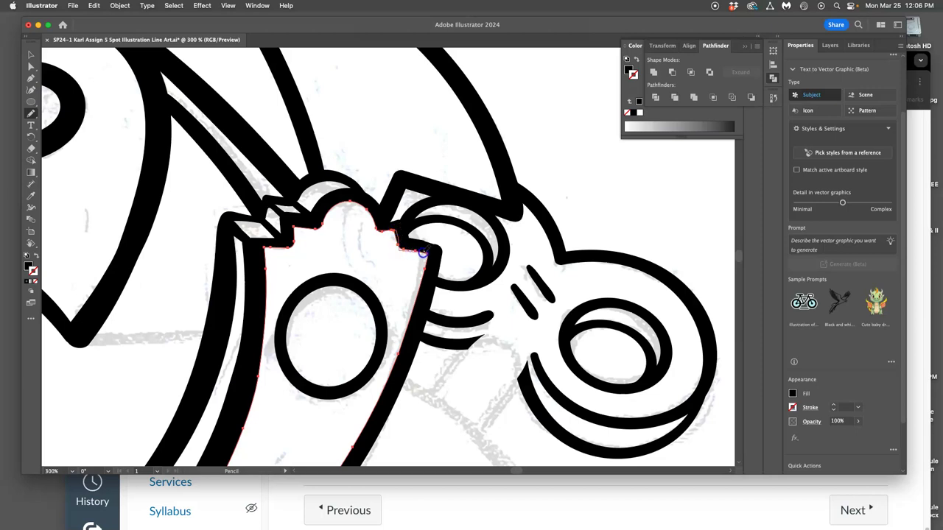
pyautogui.moveTo(404, 306)
pyautogui.mouseDown()
pyautogui.moveTo(400, 263)
pyautogui.moveTo(421, 236)
pyautogui.mouseUp()
# Smooth the outline of the jaw piece's top corner beside the small ring with the Pencil tool
pyautogui.keyDown('super'); pyautogui.click(414, 246); pyautogui.keyUp('super')
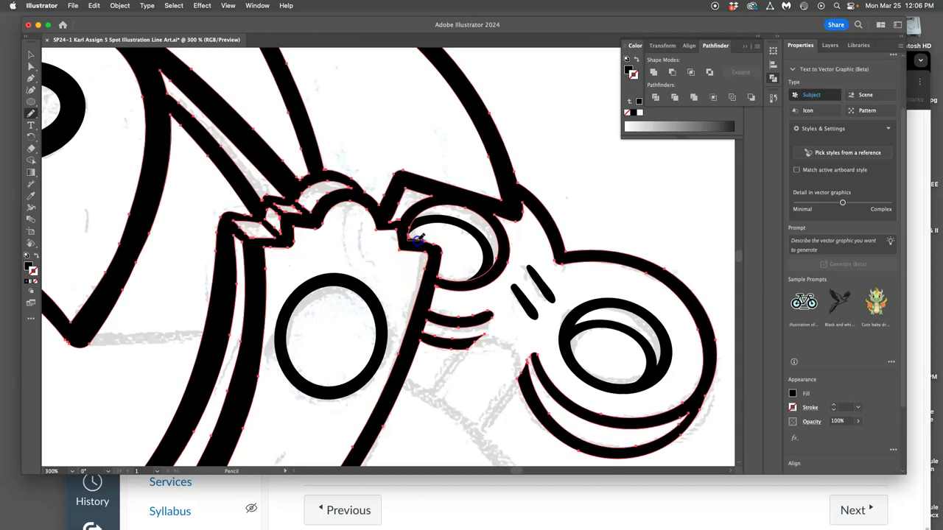
pyautogui.keyDown('super'); pyautogui.click(396, 313); pyautogui.keyUp('super')
pyautogui.keyDown('super'); pyautogui.click(385, 296); pyautogui.keyUp('super')
pyautogui.hscroll(2, 446, 333)
pyautogui.scroll(-5, 445, 333)
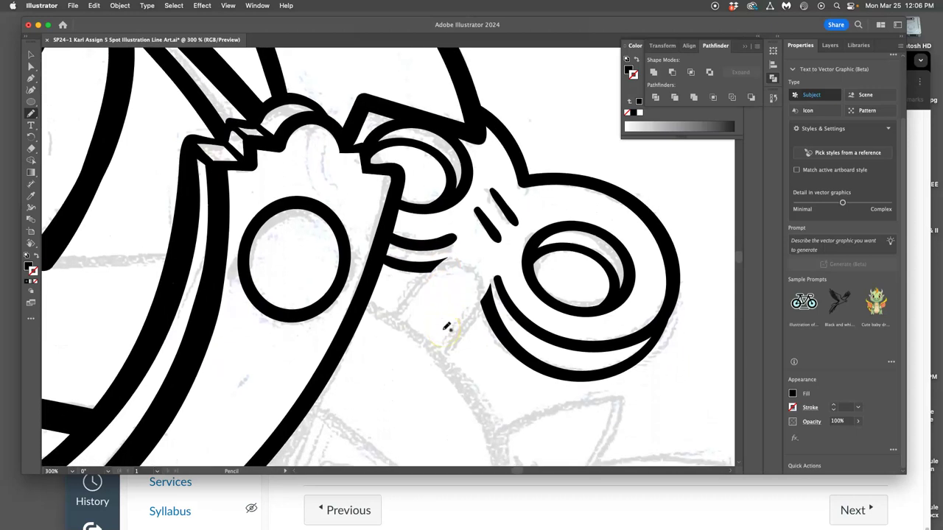
# Show the document's history and compare the most recent Pencil states, ending on the latest one
pyautogui.press('super+a')
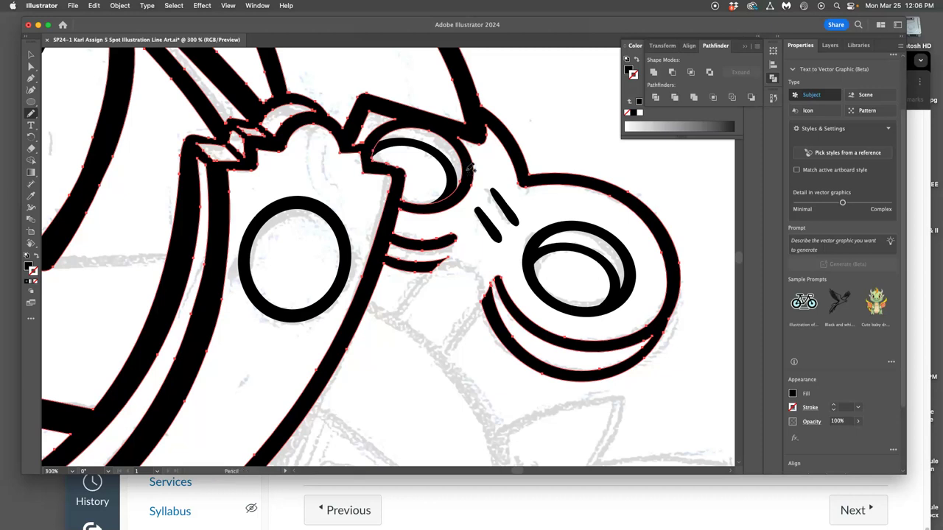
pyautogui.click(631, 57)
pyautogui.click(258, 6)
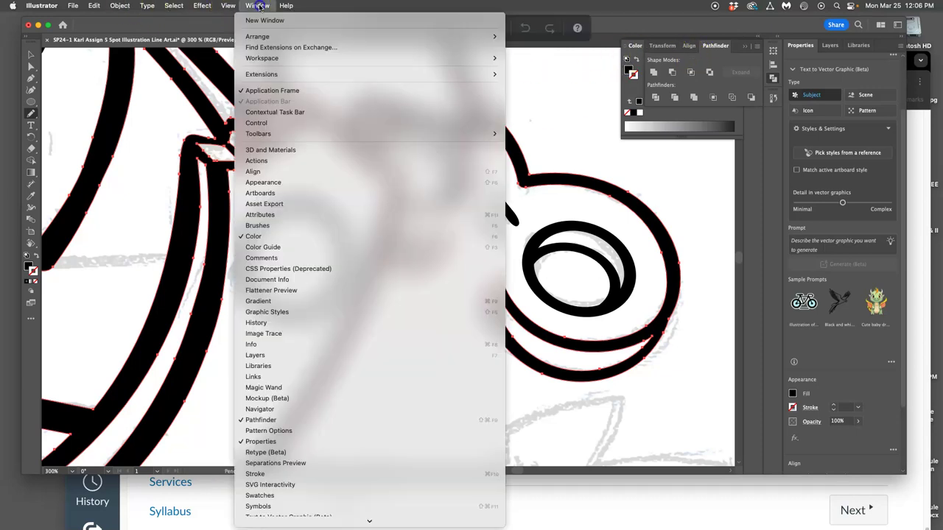
pyautogui.click(262, 324)
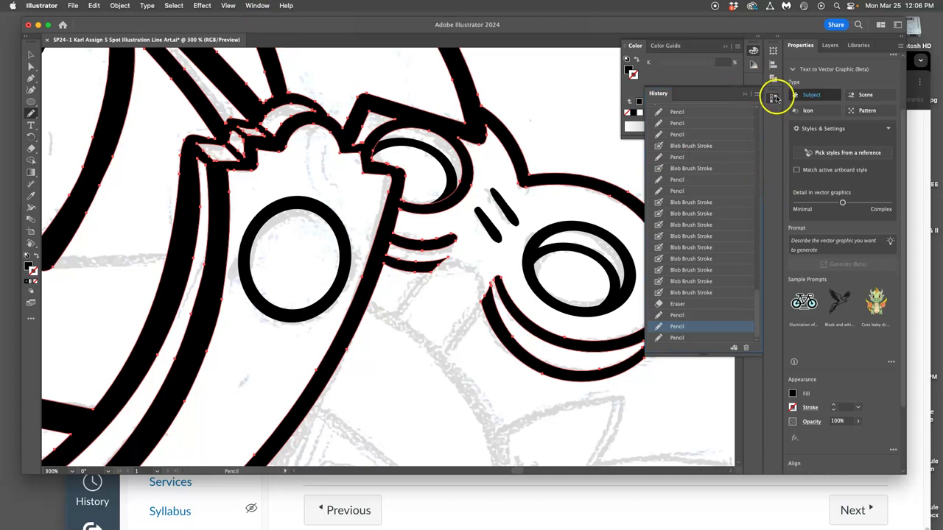
pyautogui.scroll(5, 712, 231)
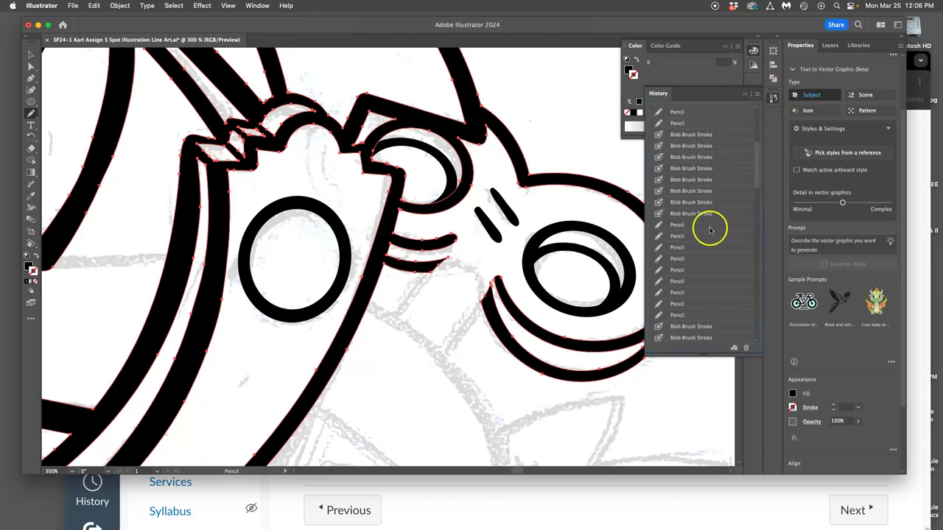
pyautogui.scroll(-5, 711, 231)
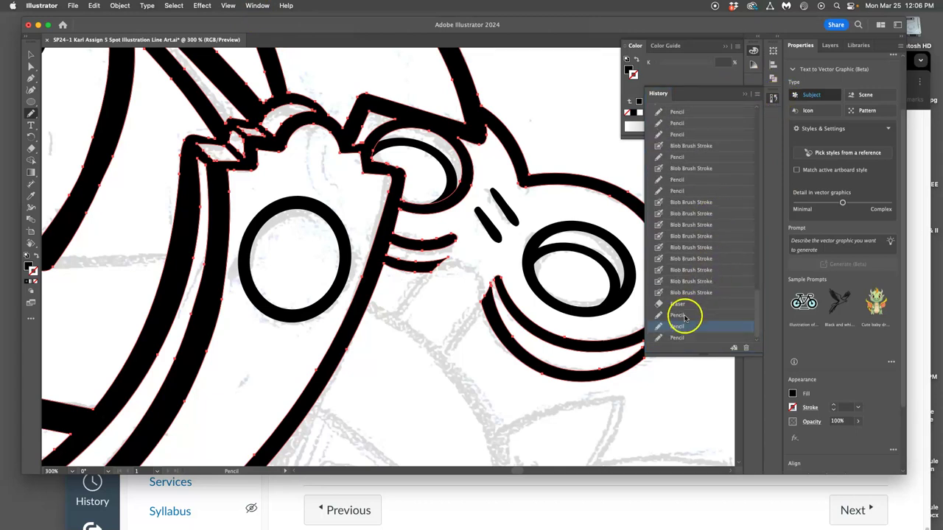
pyautogui.click(678, 337)
pyautogui.click(678, 326)
pyautogui.click(684, 339)
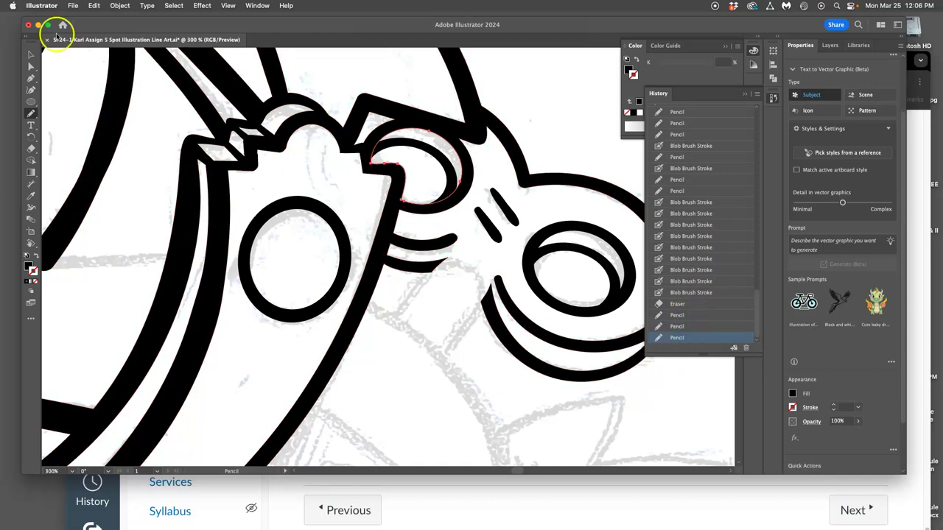
# Save the changes to the line art document
pyautogui.click(73, 5)
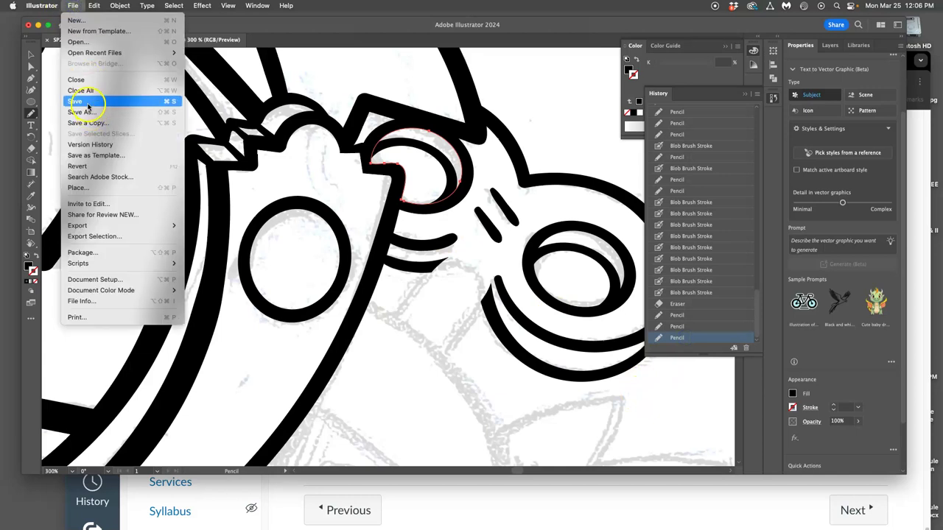
pyautogui.click(82, 101)
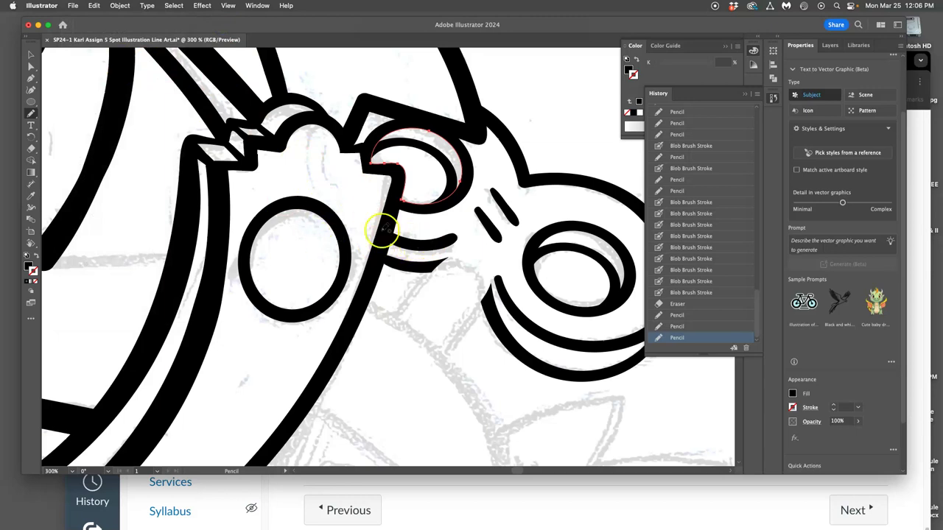
pyautogui.click(70, 7)
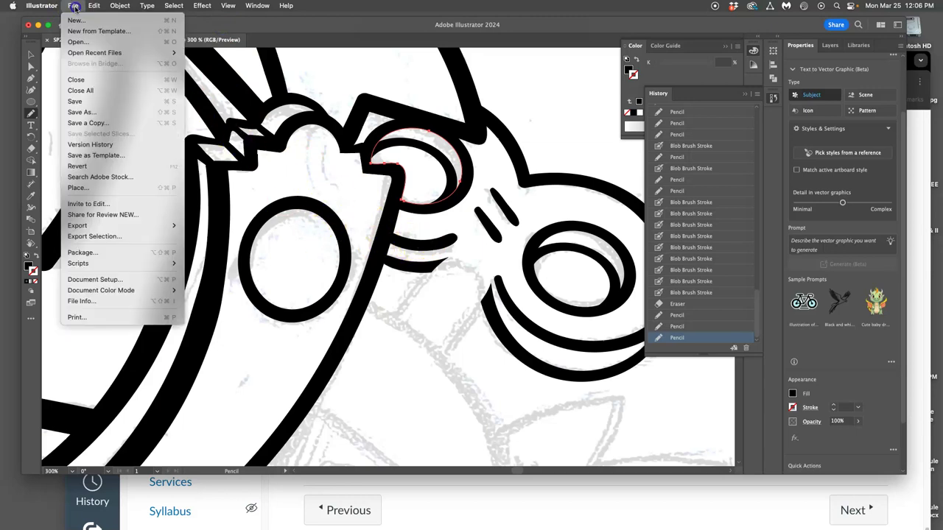
pyautogui.click(92, 102)
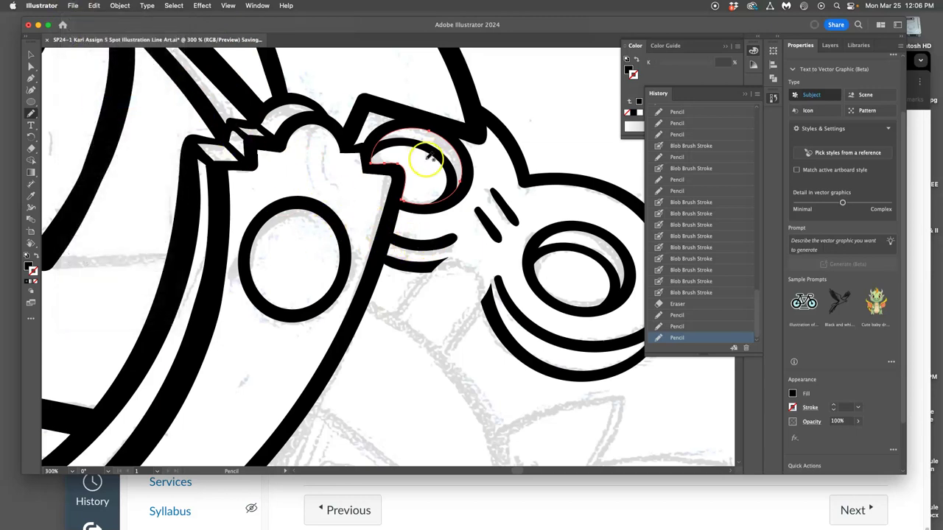
# Redraw the pointed chin corner of the lower jaw as a smooth rounded curve with the Pencil tool
pyautogui.press('super+0')
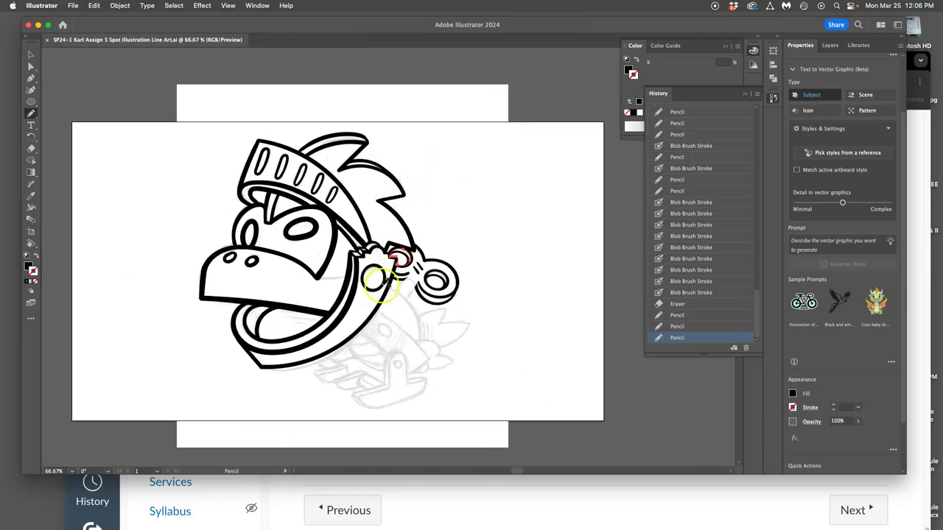
pyautogui.press('super+equal')
pyautogui.press('super+equal')
pyautogui.press('super+equal')
pyautogui.press('super+equal')
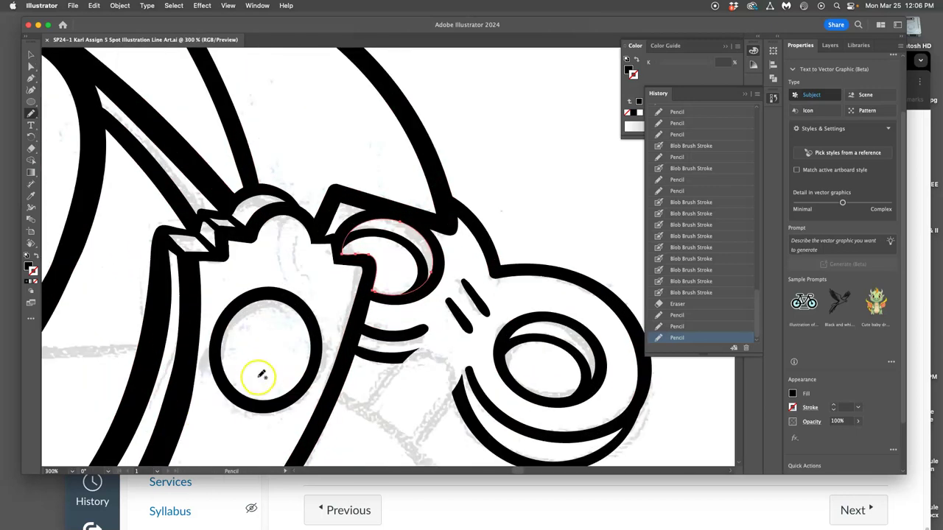
pyautogui.scroll(-15, 262, 366)
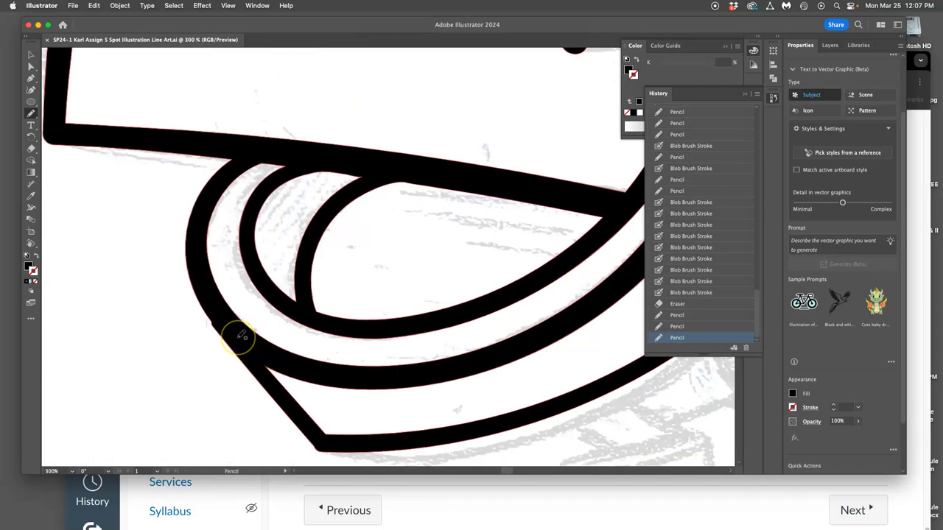
pyautogui.keyDown('super'); pyautogui.click(214, 320); pyautogui.keyUp('super')
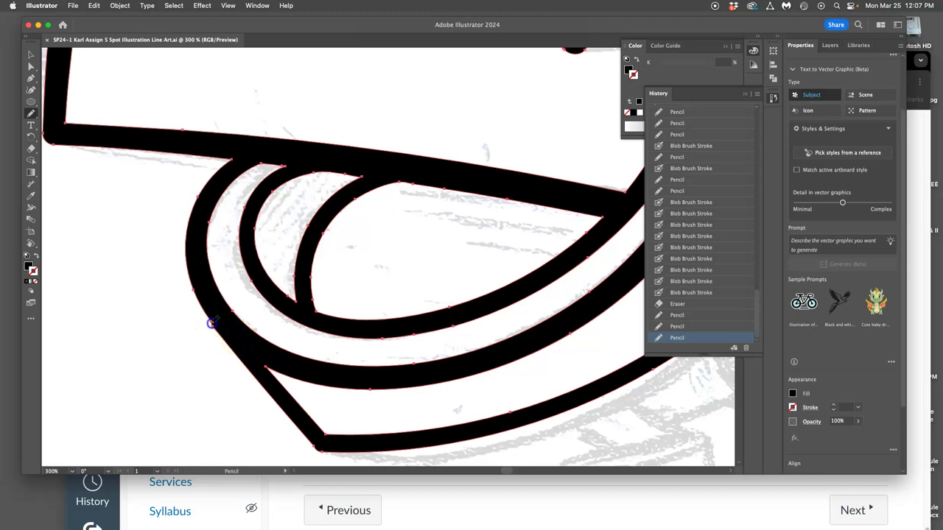
pyautogui.moveTo(214, 329)
pyautogui.mouseDown()
pyautogui.moveTo(290, 381)
pyautogui.moveTo(320, 435)
pyautogui.moveTo(313, 440)
pyautogui.moveTo(339, 452)
pyautogui.moveTo(380, 445)
pyautogui.moveTo(331, 442)
pyautogui.mouseUp()
pyautogui.keyDown('super'); pyautogui.click(325, 439); pyautogui.keyUp('super')
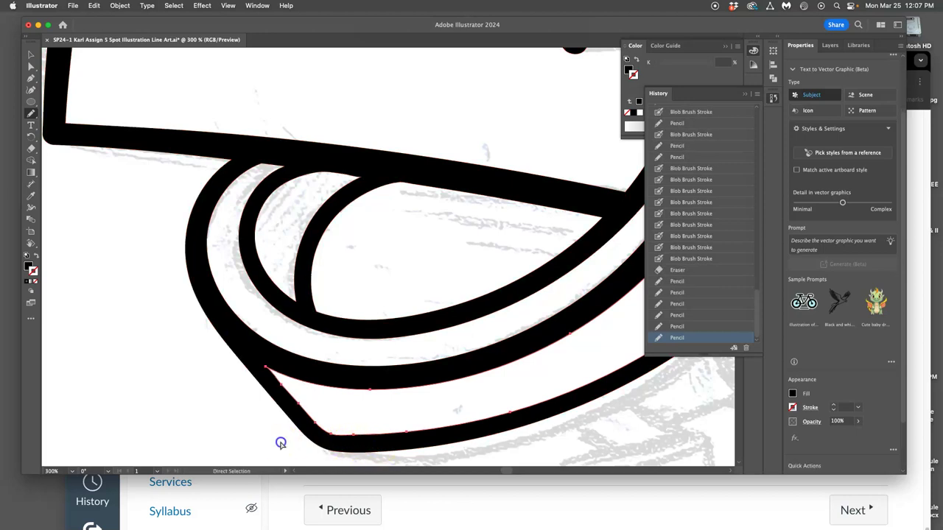
# Hide Layer 1 with the pencil sketch so only the line art is shown
pyautogui.press('super+1')
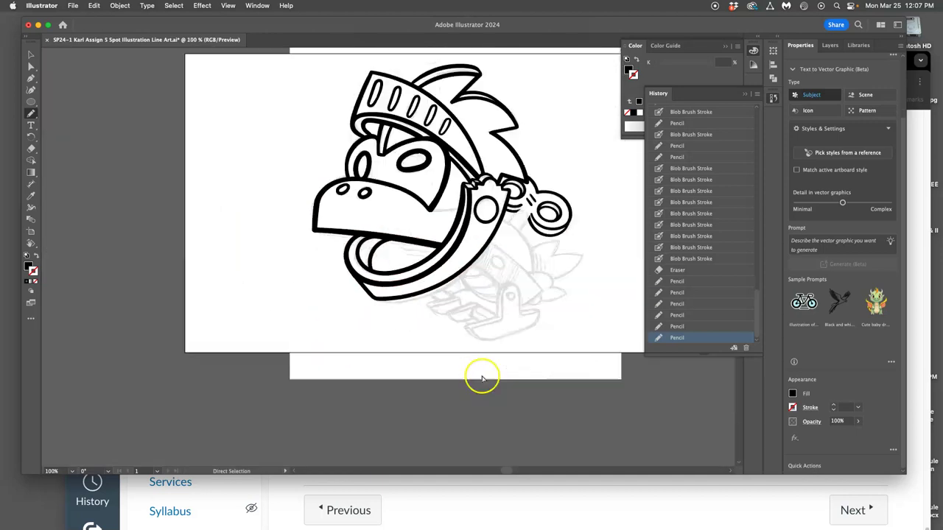
pyautogui.press('super+minus')
pyautogui.press('super+minus')
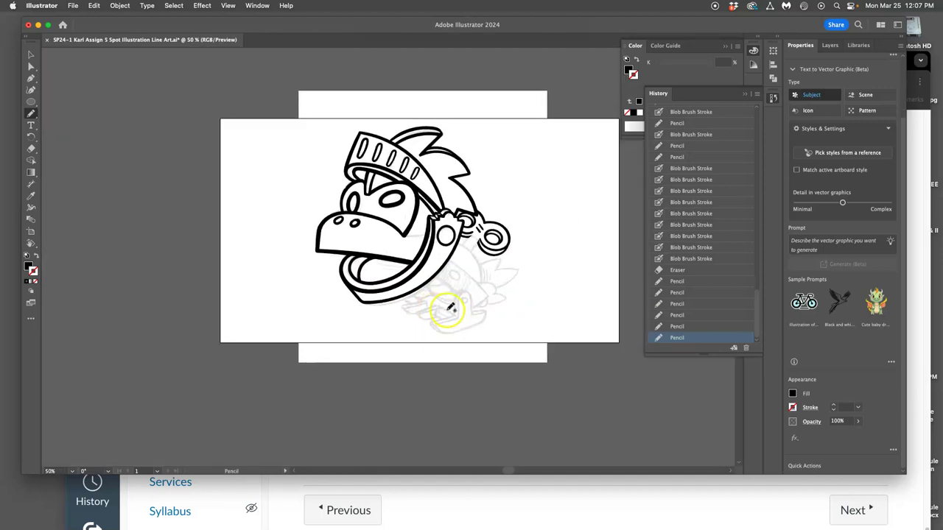
pyautogui.click(831, 45)
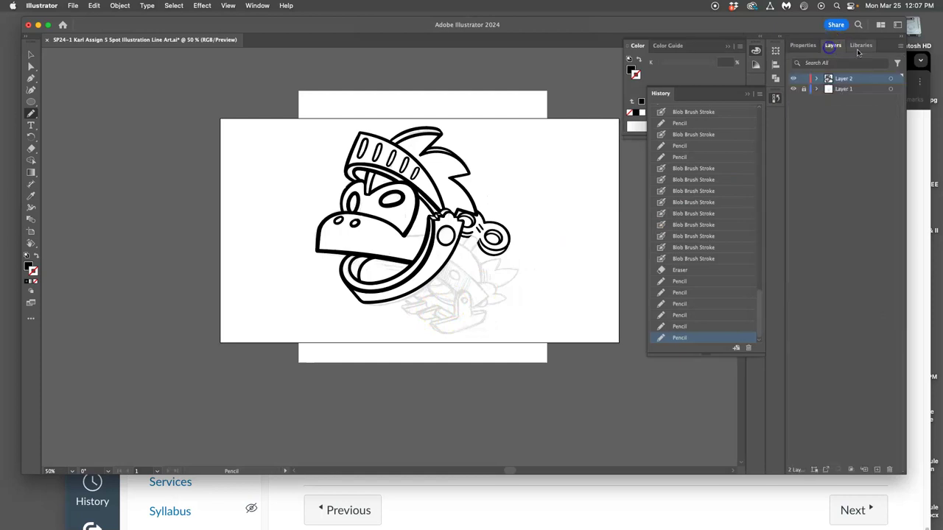
pyautogui.click(794, 89)
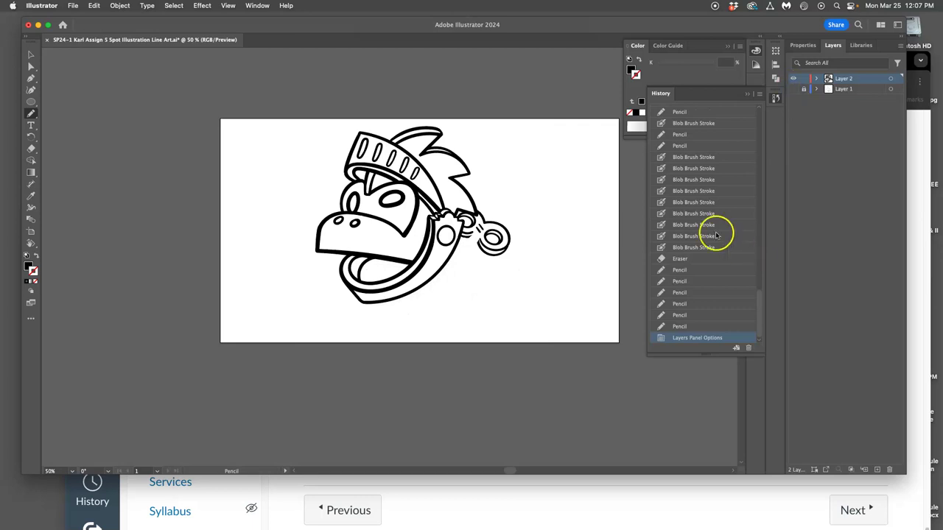
# Try moving all the line art on Layer 2 to the left, and undo the move
pyautogui.click(891, 80)
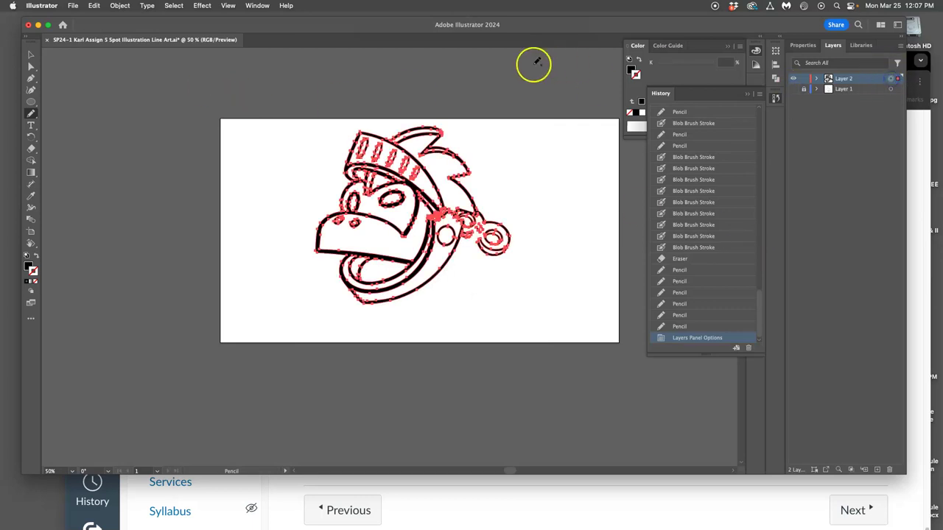
pyautogui.click(31, 55)
pyautogui.click(425, 171)
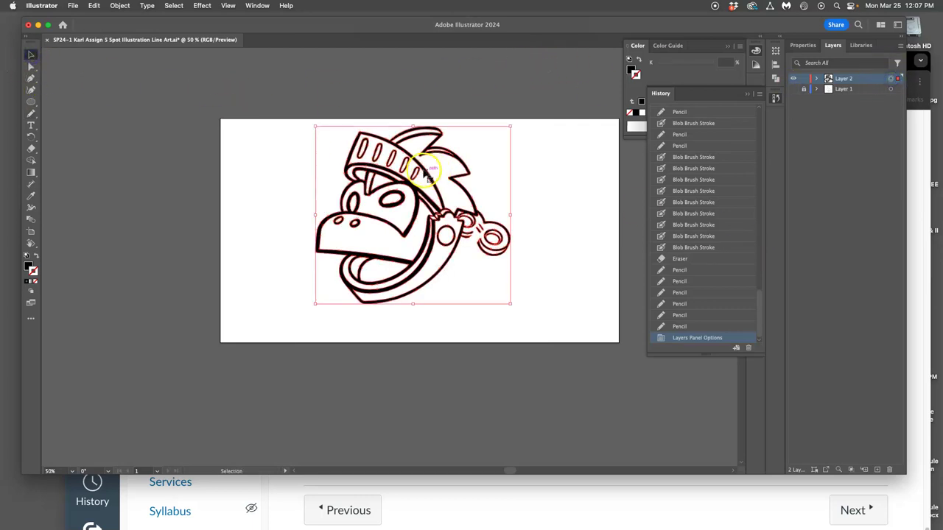
pyautogui.moveTo(425, 172); pyautogui.dragTo(398, 170)
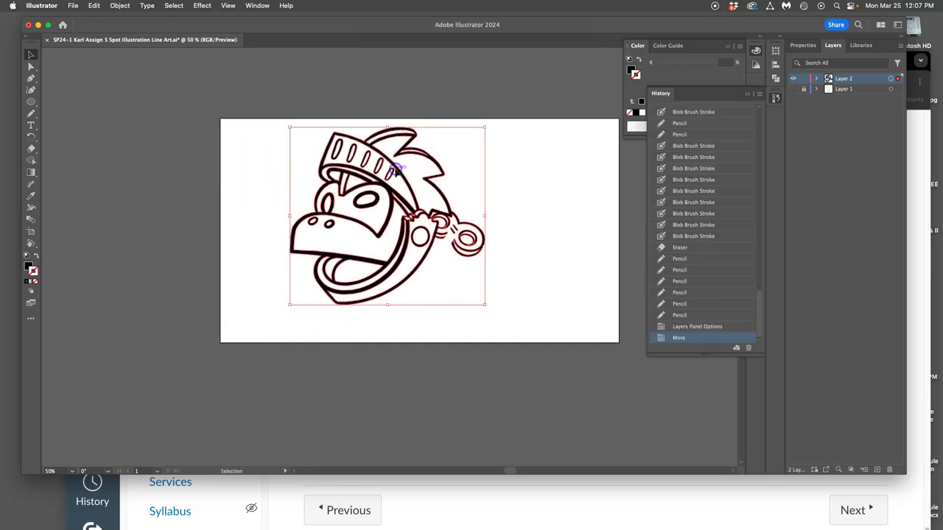
pyautogui.press('super+z')
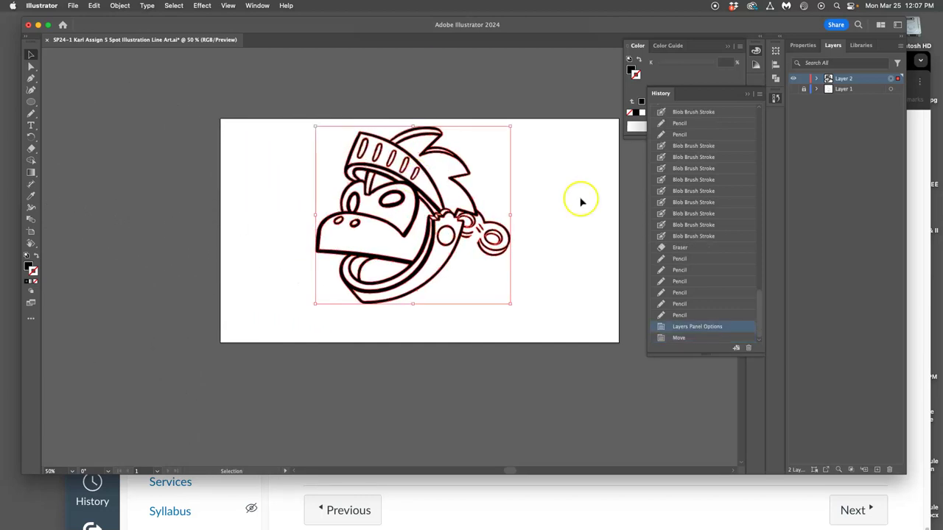
# Show the sketch on Layer 1, hide it again, and deselect the line art
pyautogui.click(794, 89)
pyautogui.click(794, 89)
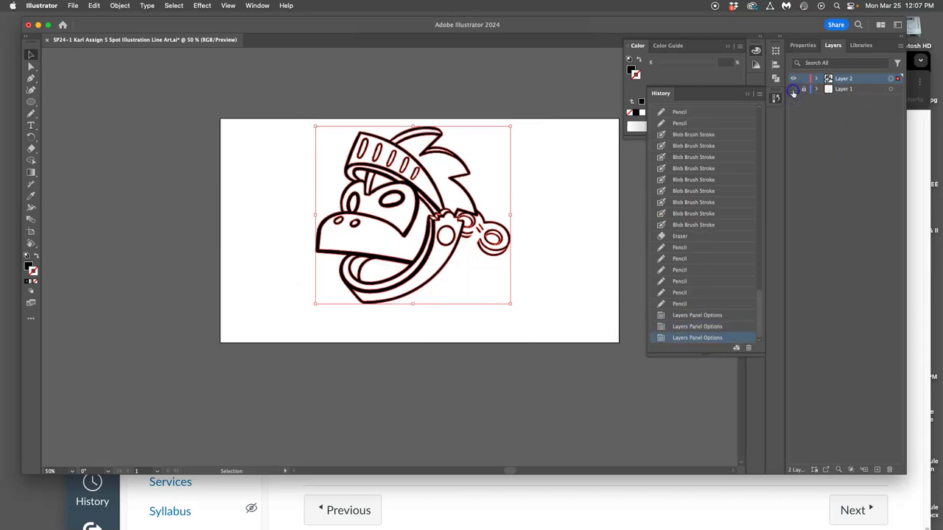
pyautogui.click(283, 110)
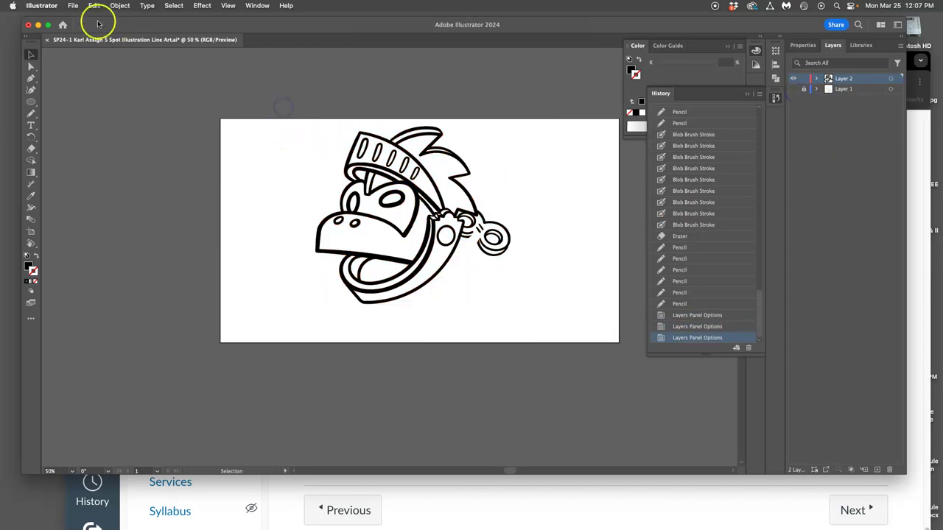
# Save the line art document, and save a copy of it on the Desktop in Illustrator EPS format with the default EPS options
pyautogui.click(74, 6)
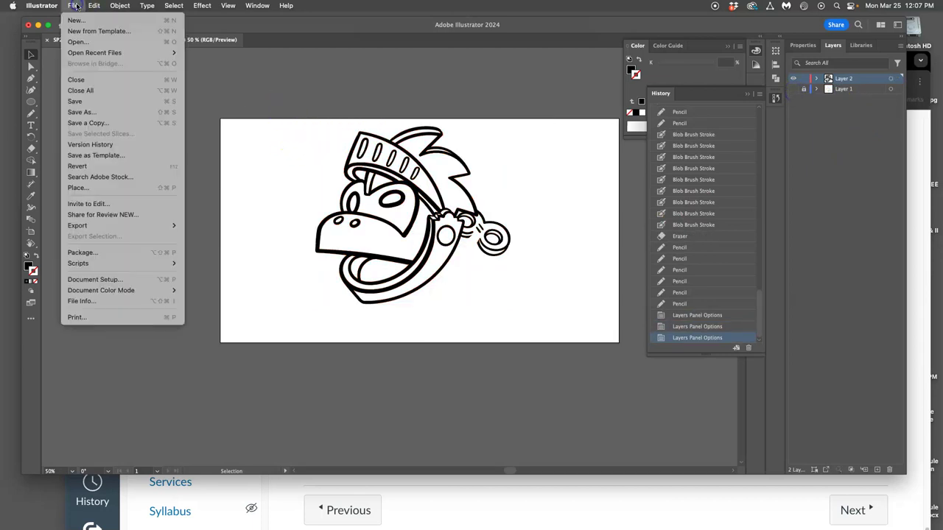
pyautogui.click(81, 103)
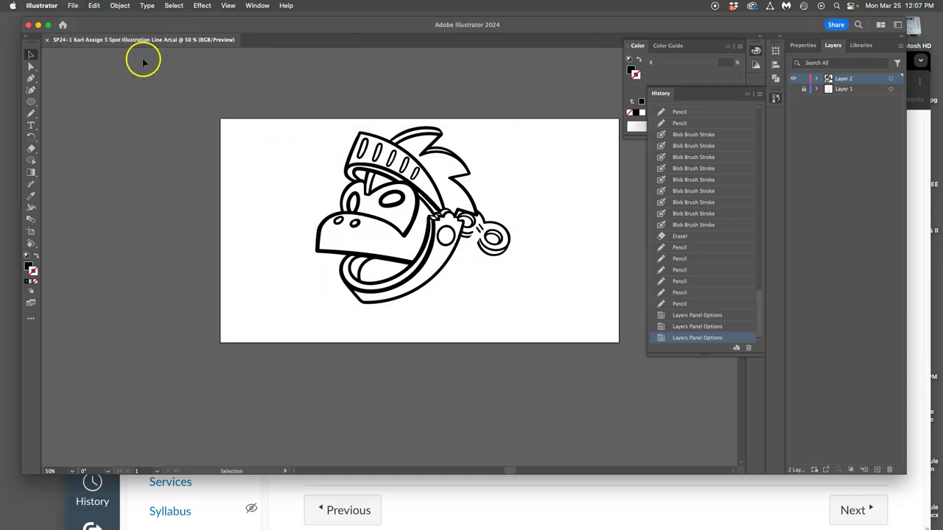
pyautogui.click(74, 6)
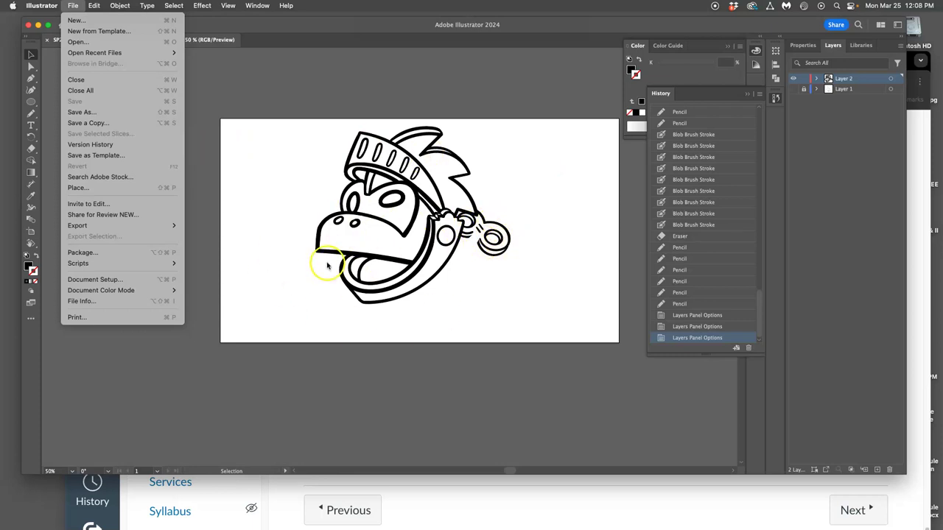
pyautogui.click(84, 122)
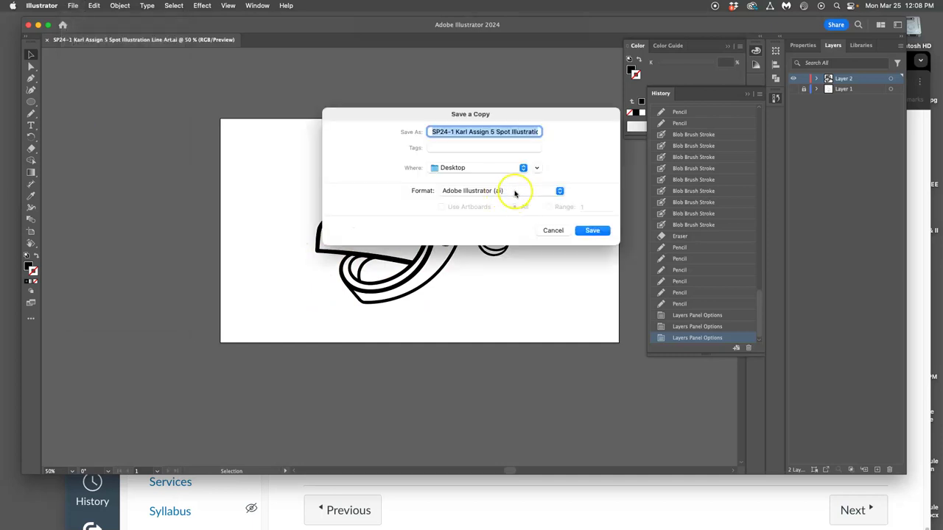
pyautogui.click(515, 191)
pyautogui.click(460, 247)
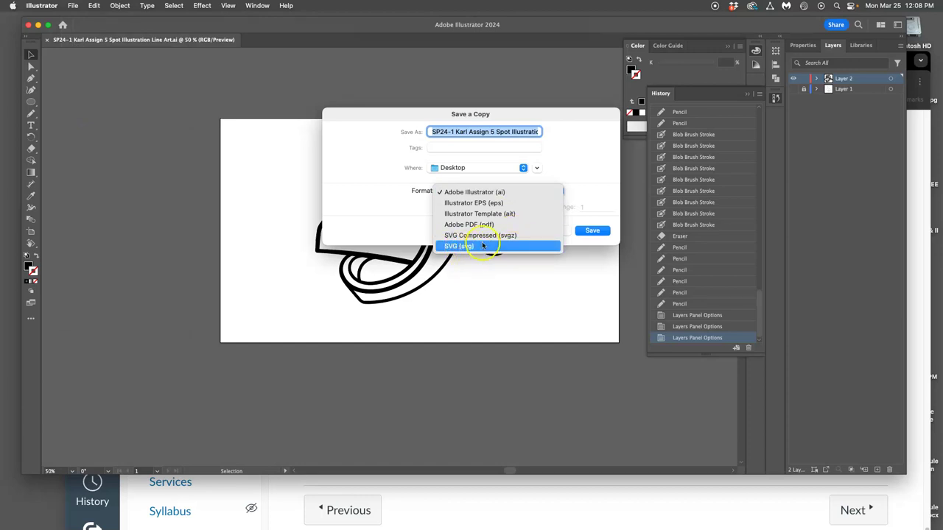
pyautogui.click(476, 204)
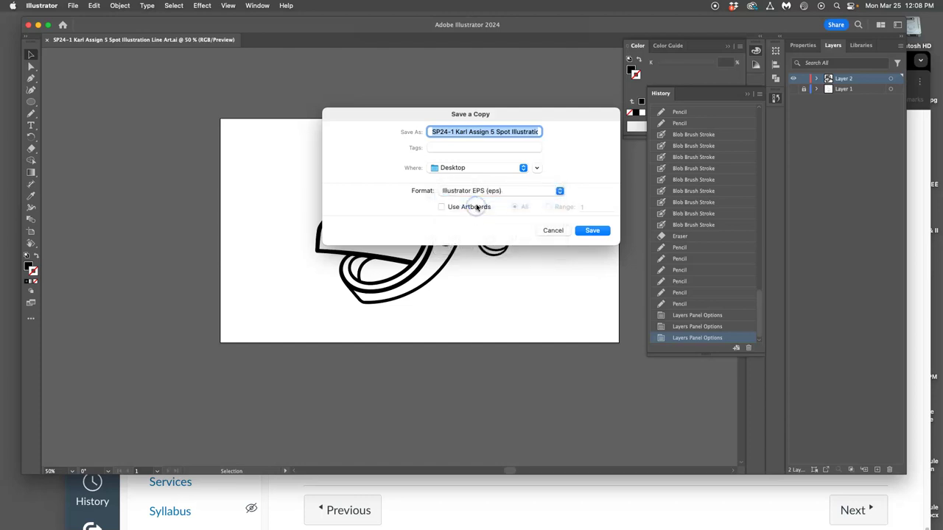
pyautogui.click(593, 231)
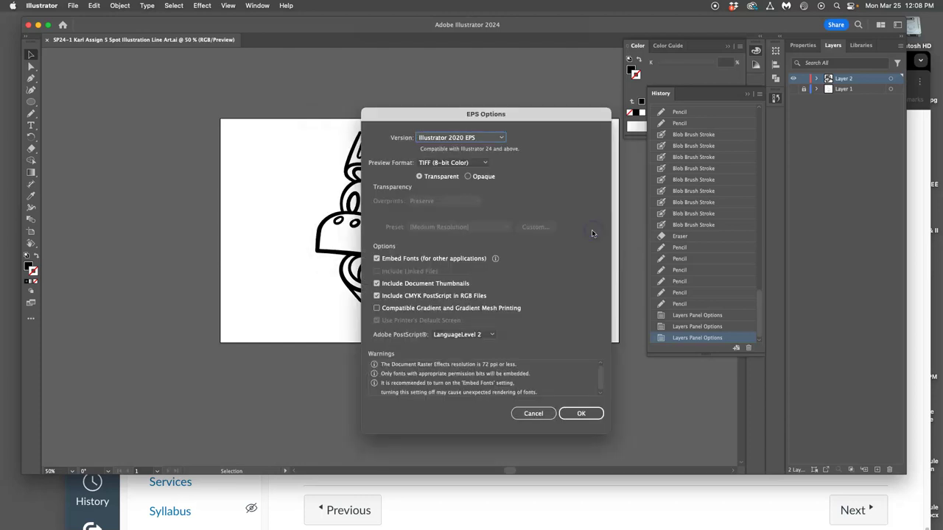
pyautogui.click(581, 413)
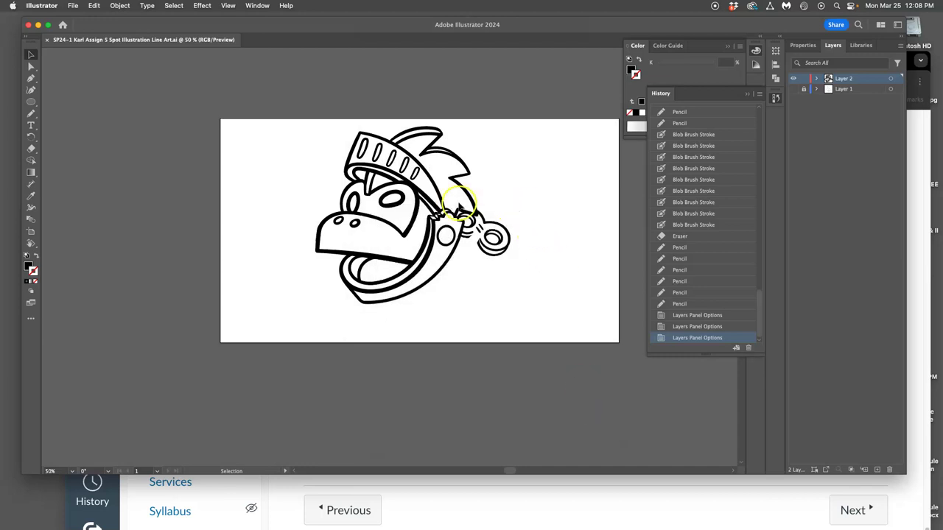
# Show the desktop, move the EPS copy to a free spot below the AI file, and give it a green tag
pyautogui.click(429, 196)
pyautogui.press('F11')
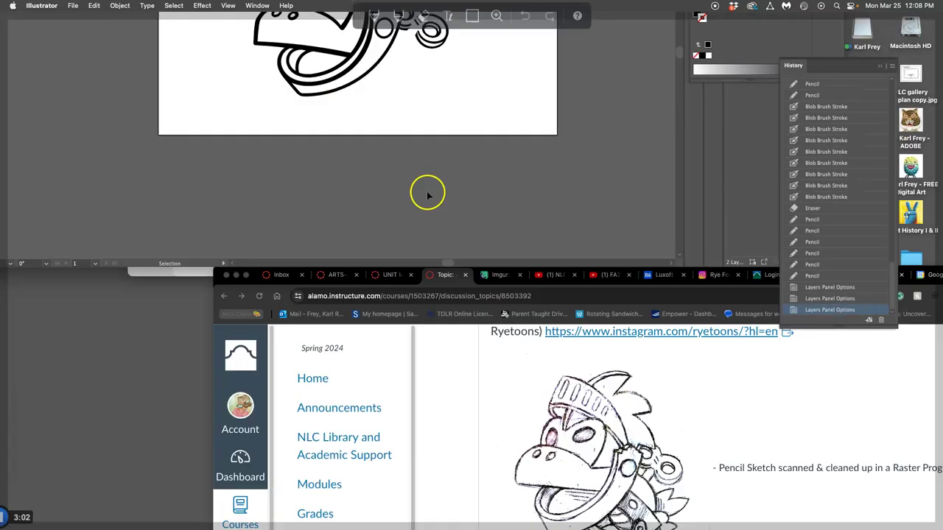
pyautogui.moveTo(734, 349); pyautogui.dragTo(720, 182)
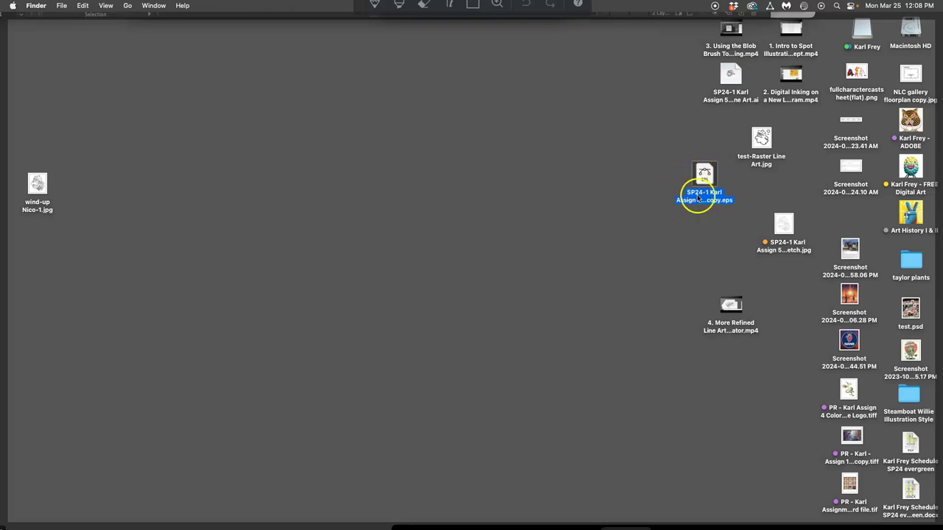
pyautogui.rightClick(694, 194)
pyautogui.click(746, 343)
pyautogui.rightClick(706, 175)
pyautogui.moveTo(670, 192)
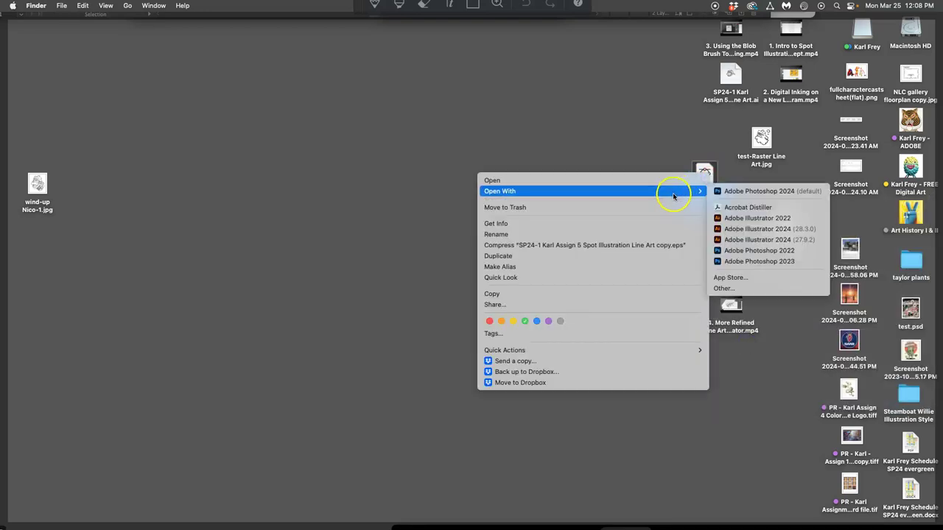
pyautogui.click(751, 192)
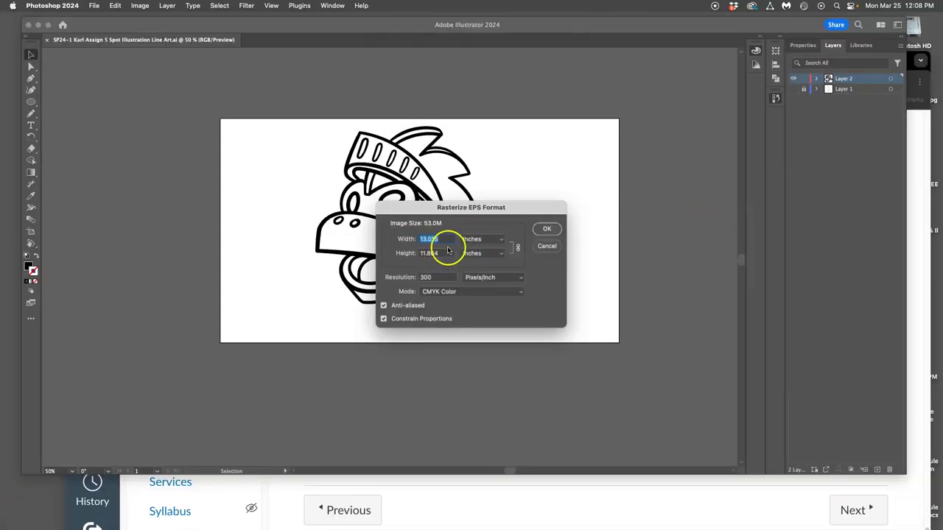
pyautogui.click(547, 246)
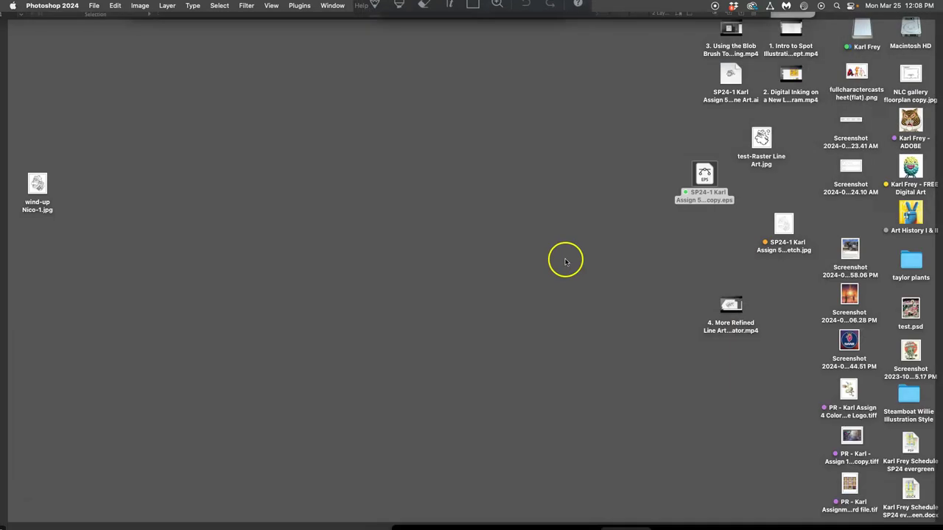
# Switch to Photoshop and create a new document 16 by 20 pixels at 350 pixels/inch
pyautogui.moveTo(10, 187)
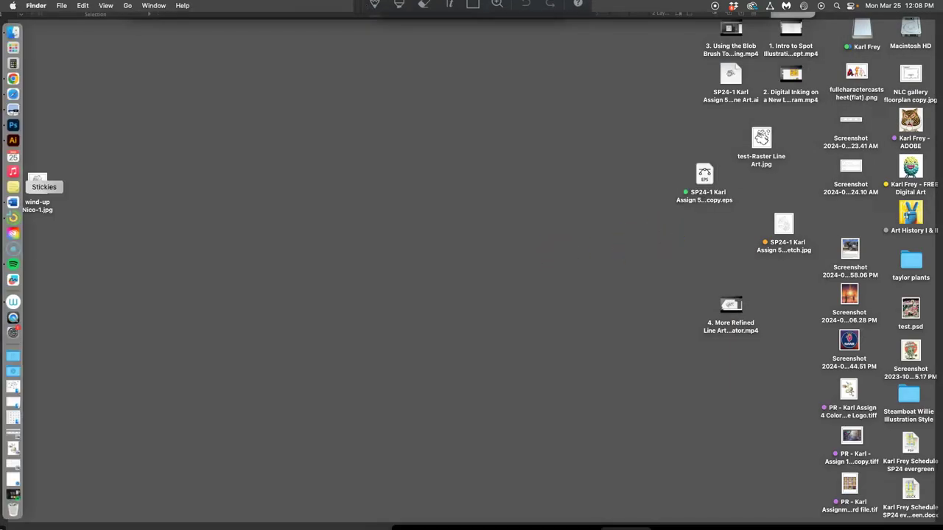
pyautogui.click(12, 125)
pyautogui.click(95, 7)
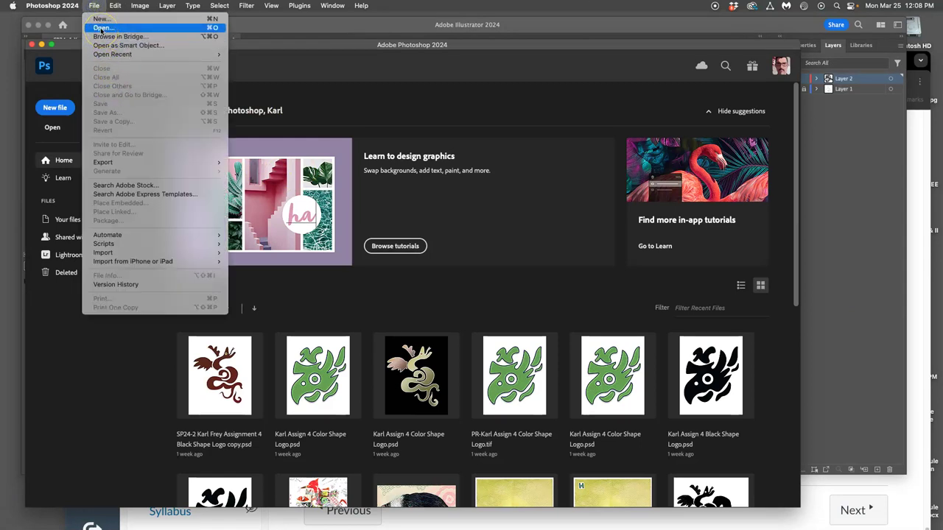
pyautogui.click(99, 19)
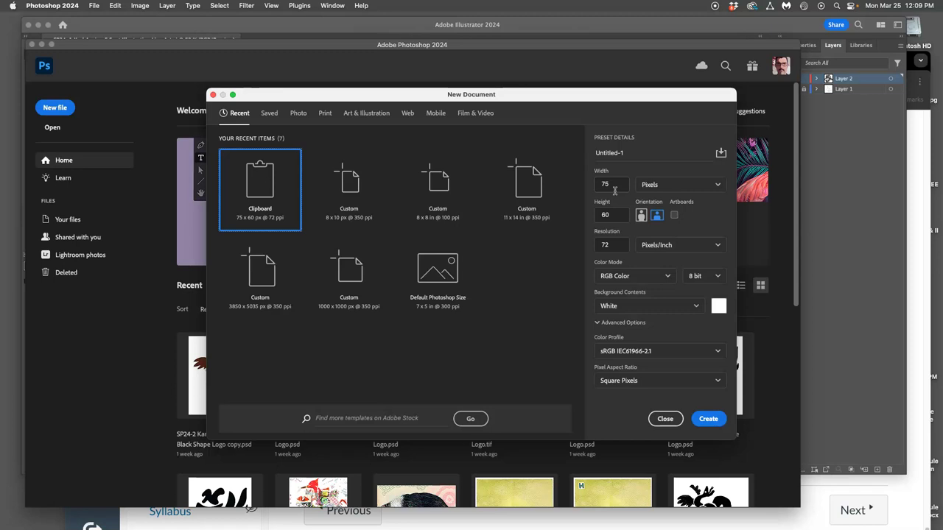
pyautogui.moveTo(619, 185); pyautogui.dragTo(590, 185)
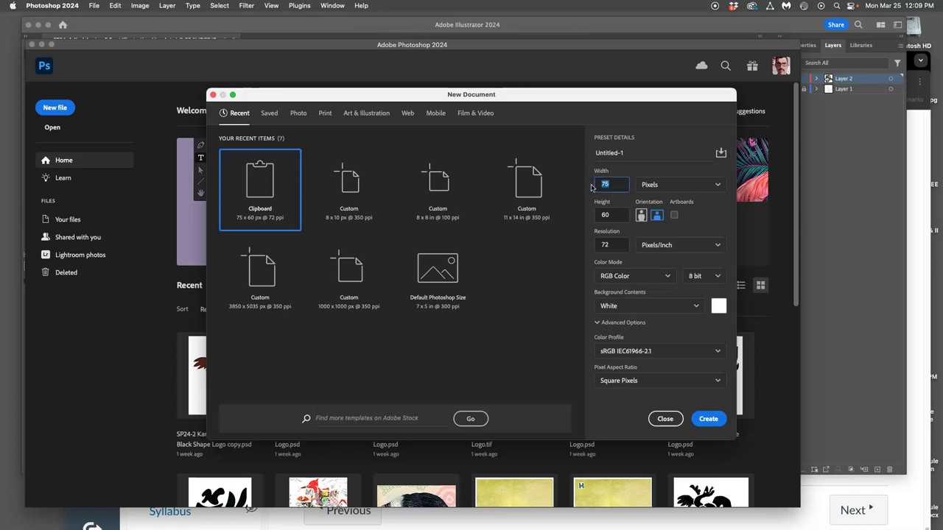
pyautogui.moveTo(612, 214); pyautogui.dragTo(584, 214)
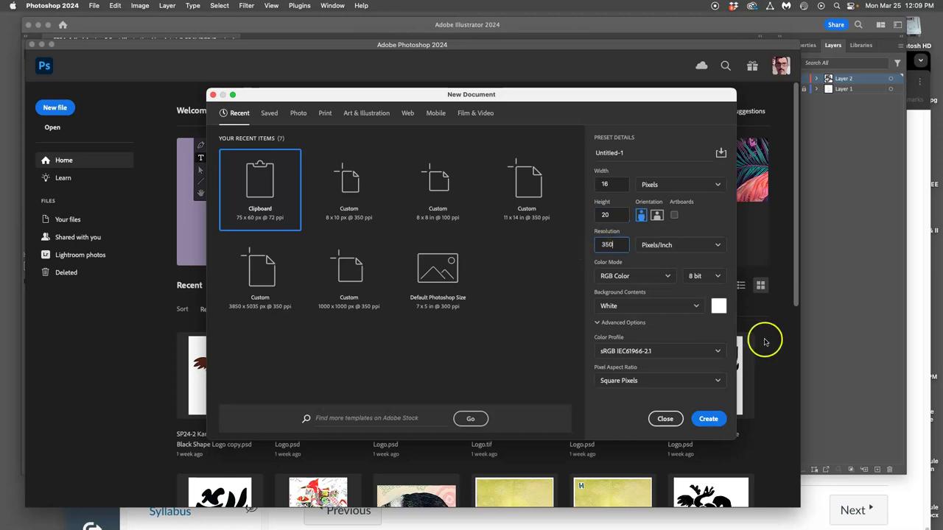
pyautogui.click(712, 420)
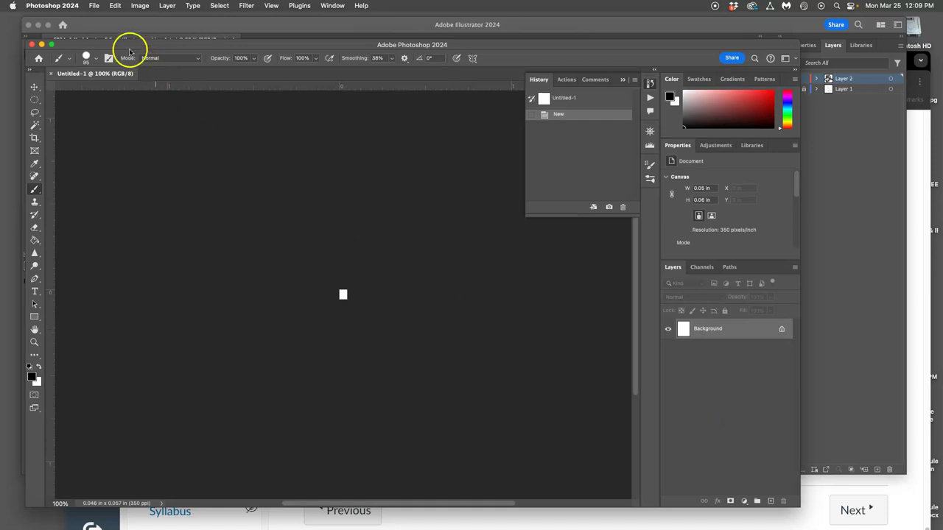
# Resize the blank image to 16 inches wide by 20 inches high
pyautogui.click(140, 5)
pyautogui.click(164, 78)
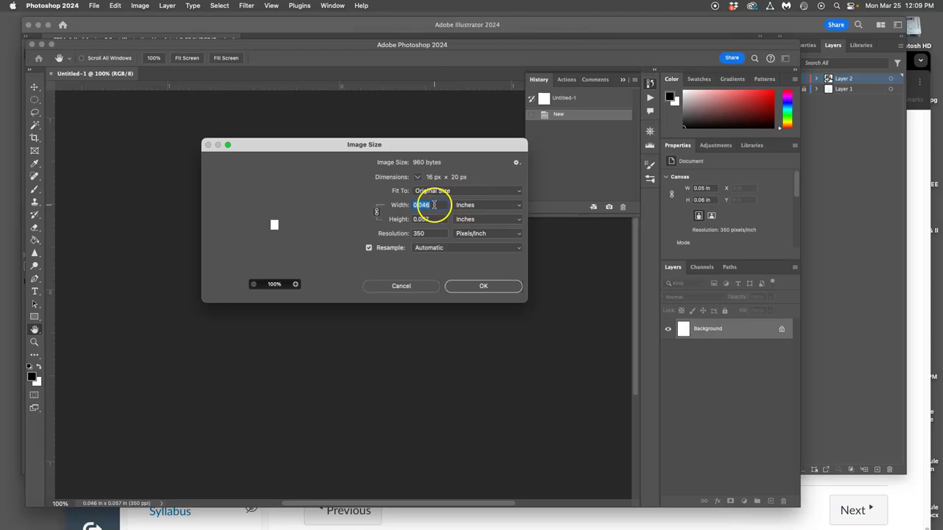
pyautogui.write('16')
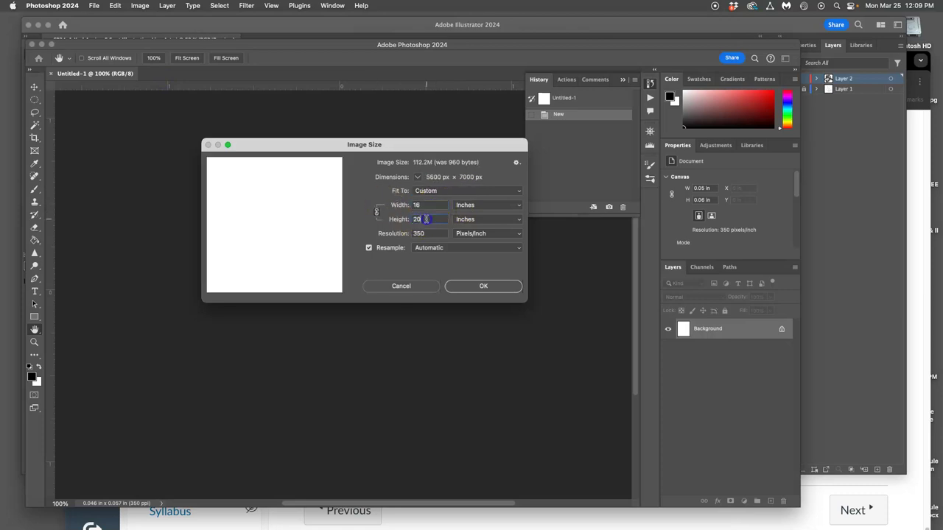
pyautogui.click(483, 285)
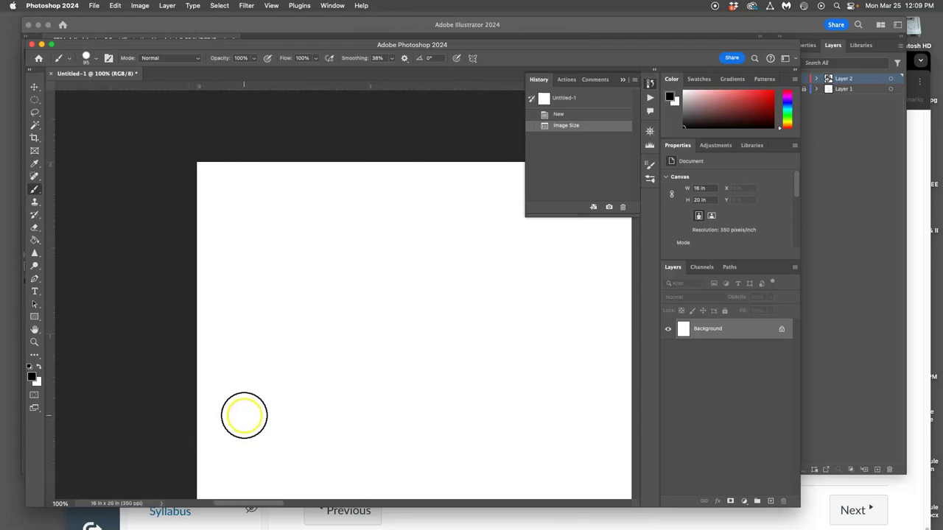
# Place the EPS line art copy from the desktop into the blank document
pyautogui.press('super+minus')
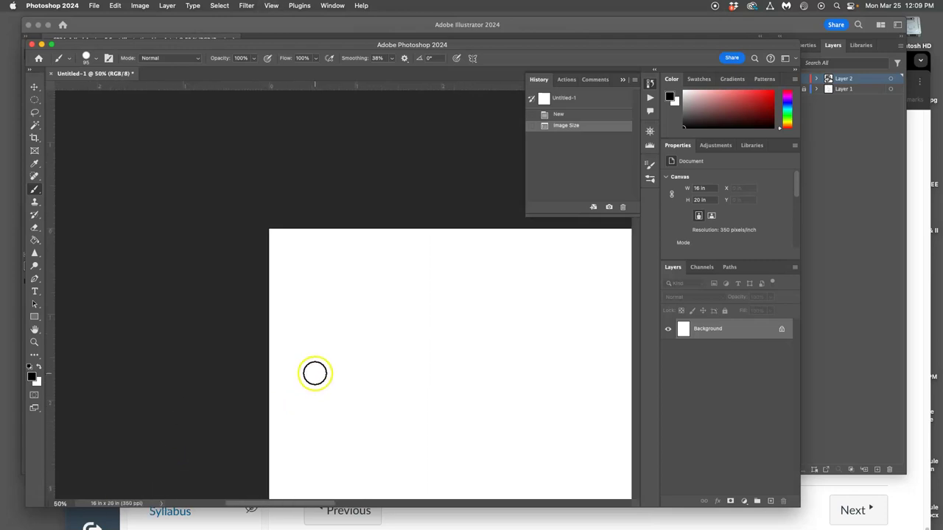
pyautogui.press('super+minus')
pyautogui.press('super+minus')
pyautogui.press('super+minus')
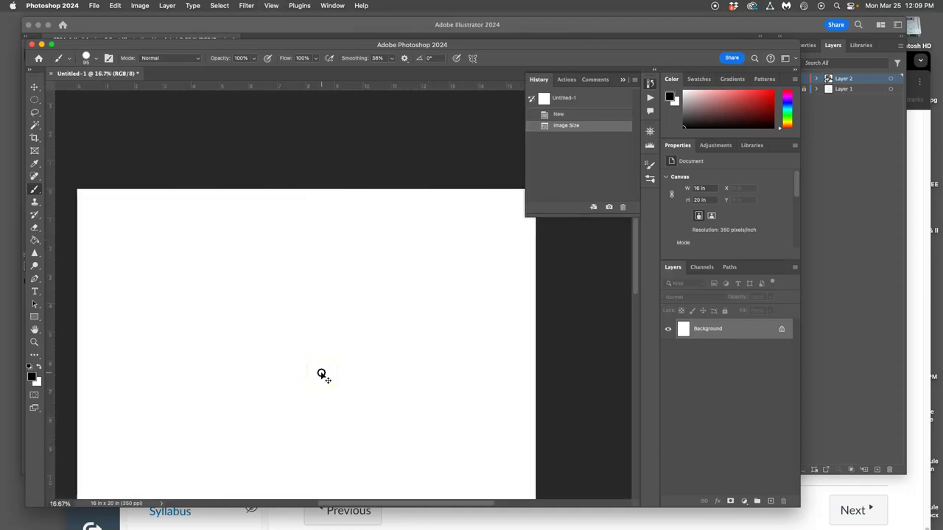
pyautogui.press('super+minus')
pyautogui.press('F11')
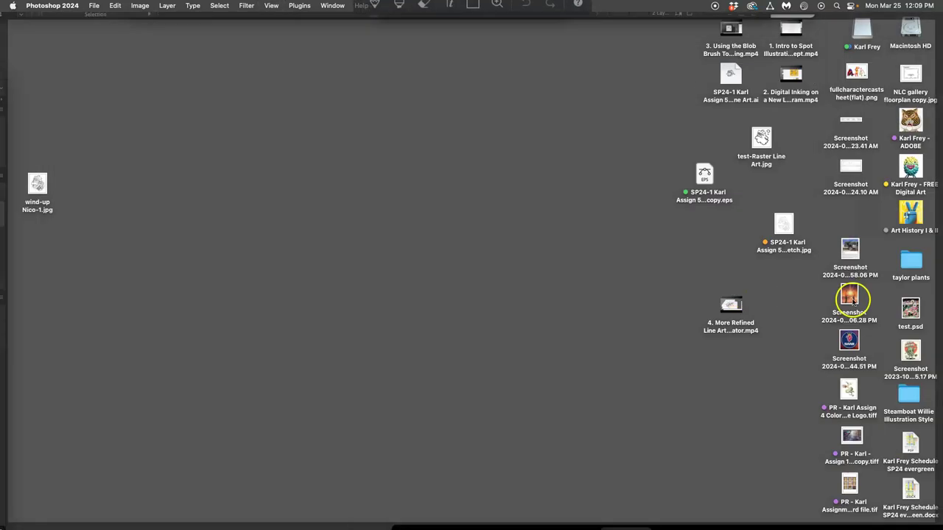
pyautogui.press('F11')
pyautogui.moveTo(710, 181); pyautogui.dragTo(369, 295)
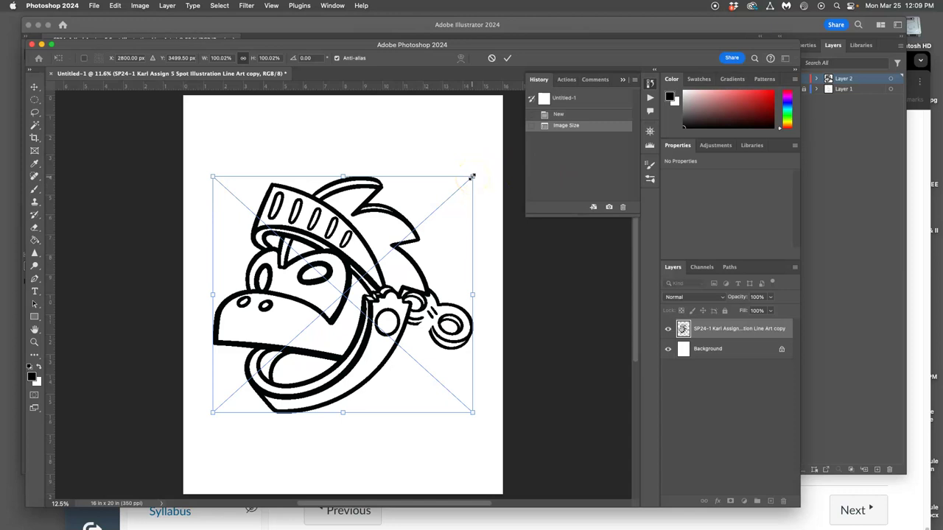
# Scale the placed line art to about 13.5 by 12.3 in, shift it up on the page, and commit the placement
pyautogui.moveTo(471, 177); pyautogui.dragTo(490, 160)
pyautogui.moveTo(442, 201); pyautogui.dragTo(435, 184)
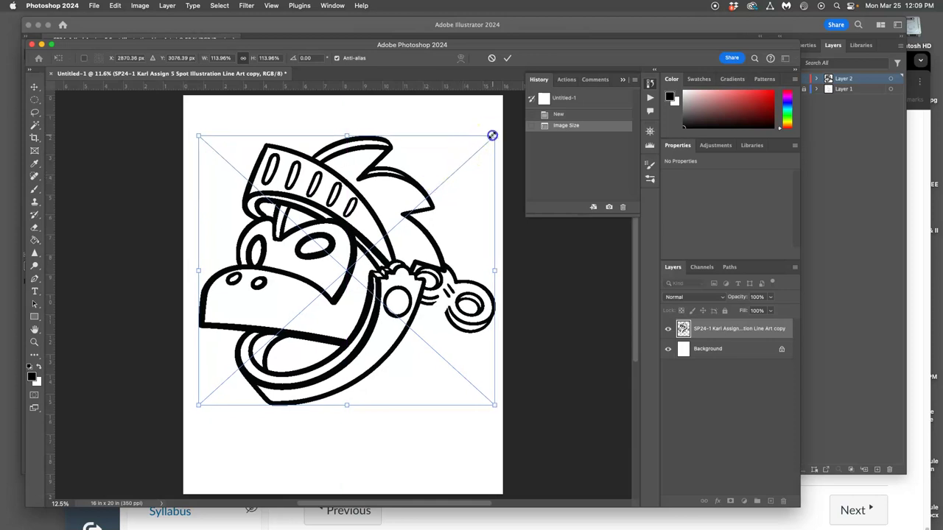
pyautogui.moveTo(492, 135); pyautogui.dragTo(476, 144)
pyautogui.press('Return')
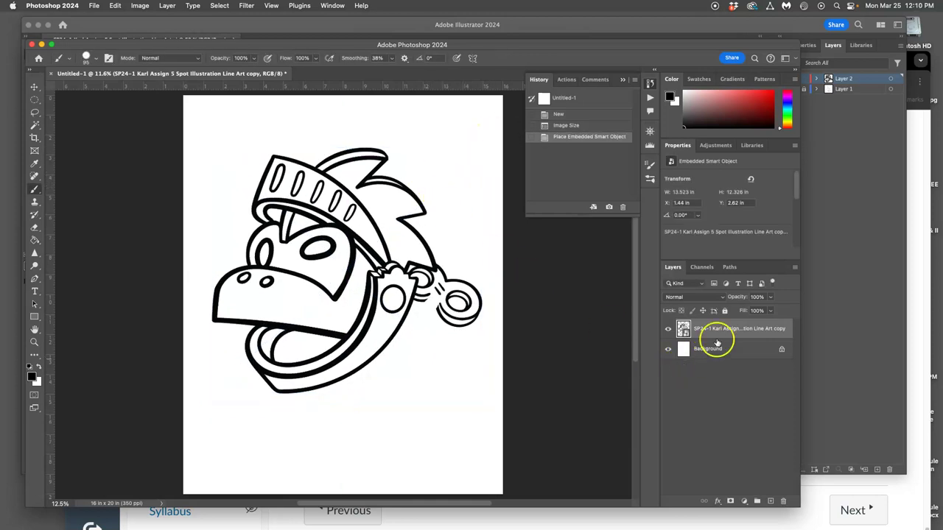
# Hide and show the placed line art layer once, and lock the layer
pyautogui.click(668, 330)
pyautogui.click(667, 330)
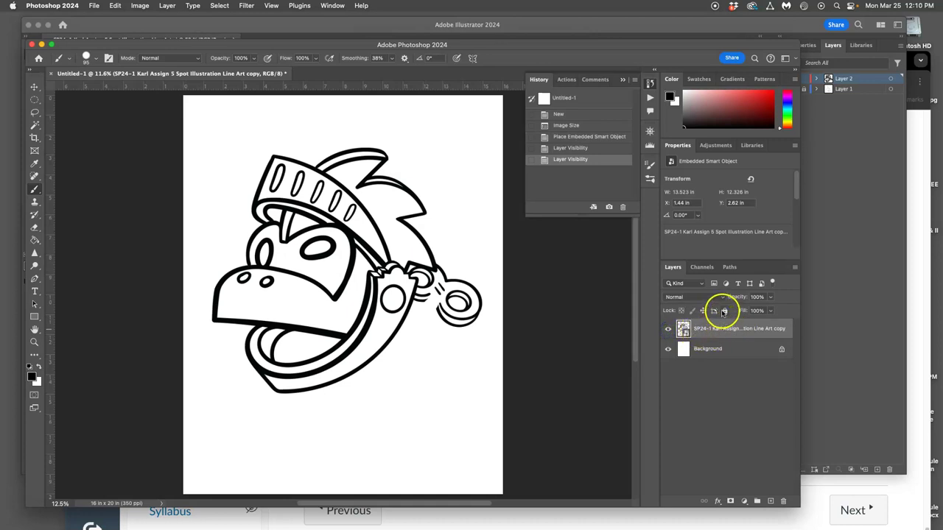
pyautogui.click(725, 311)
# Add a new layer between the line art and the Background, and name it Flat Color
pyautogui.click(744, 347)
pyautogui.click(726, 311)
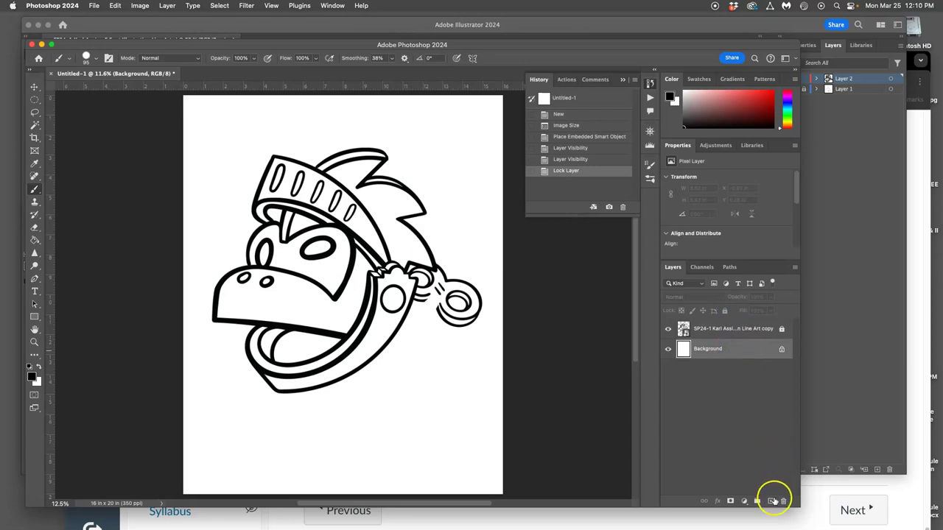
pyautogui.click(771, 501)
pyautogui.doubleClick(706, 350)
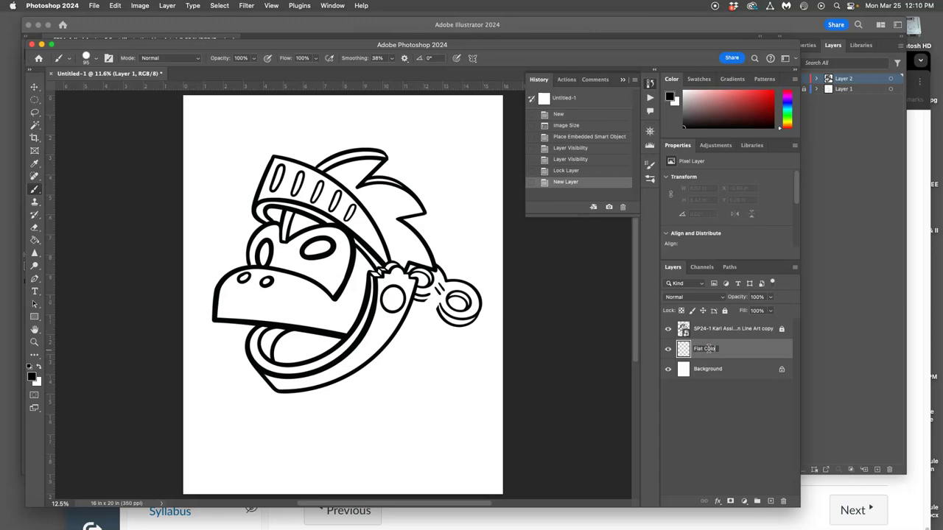
pyautogui.click(741, 351)
pyautogui.click(683, 352)
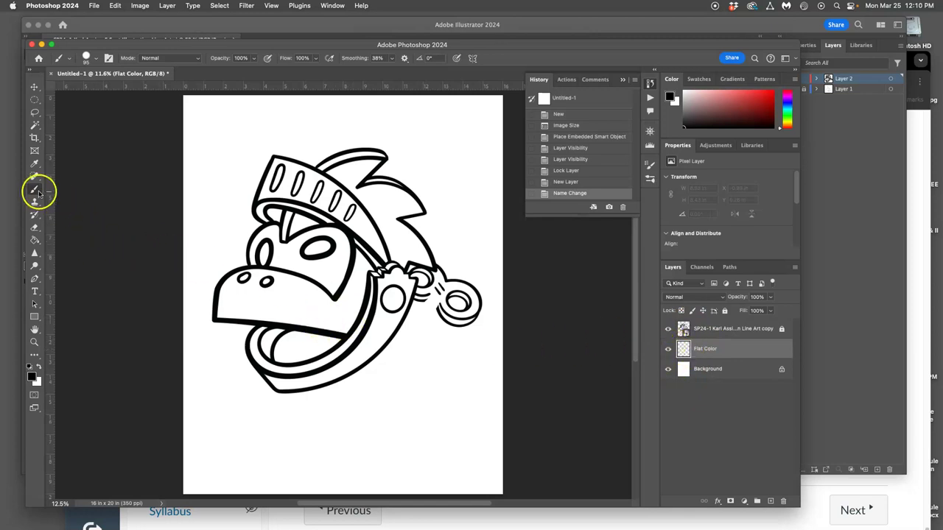
# Pick a bright yellow with hue 62 as the foreground colour and brush loose strokes over the face and beak on the Flat Color layer
pyautogui.click(32, 378)
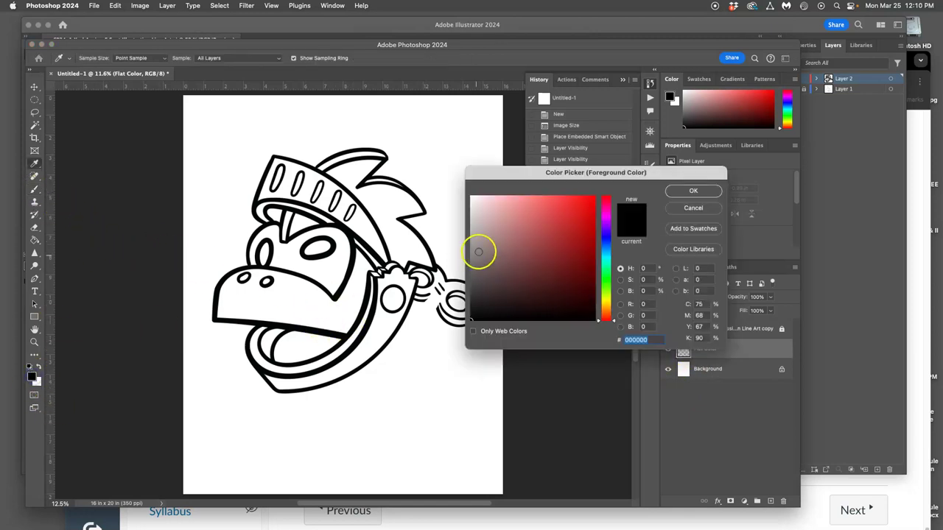
pyautogui.click(605, 299)
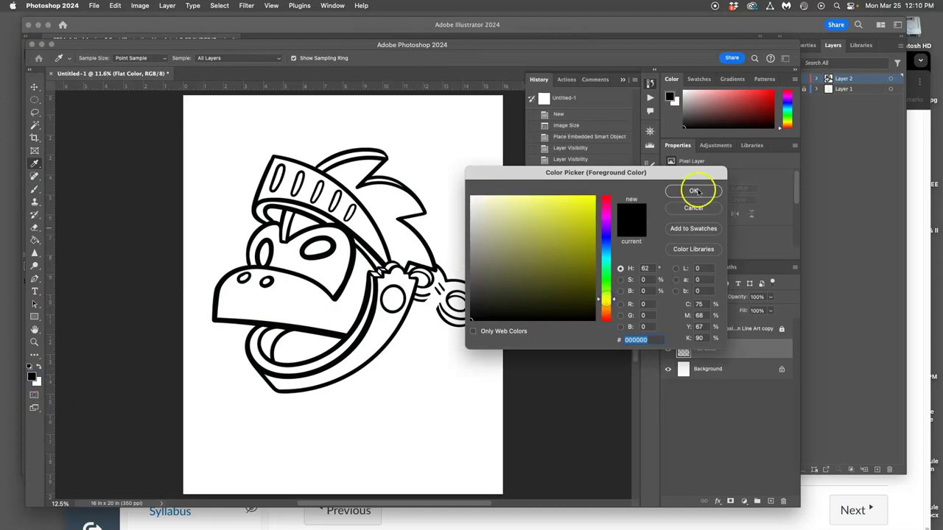
pyautogui.click(581, 212)
pyautogui.click(689, 191)
pyautogui.moveTo(301, 315)
pyautogui.mouseDown()
pyautogui.moveTo(224, 311)
pyautogui.moveTo(244, 290)
pyautogui.moveTo(308, 274)
pyautogui.moveTo(285, 270)
pyautogui.moveTo(341, 265)
pyautogui.moveTo(311, 259)
pyautogui.mouseUp()
pyautogui.moveTo(253, 254)
pyautogui.mouseDown()
pyautogui.moveTo(213, 289)
pyautogui.moveTo(221, 316)
pyautogui.mouseUp()
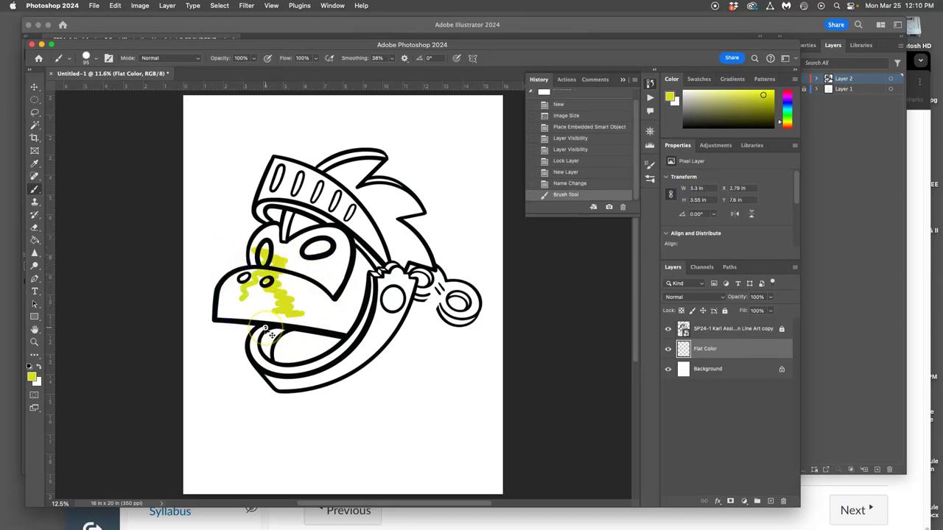
# Undo the yellow brush strokes and use the Magic Wand on the line art layer to select the beak, hair and enclosed areas below the helmet rim
pyautogui.press('super+z')
pyautogui.click(34, 125)
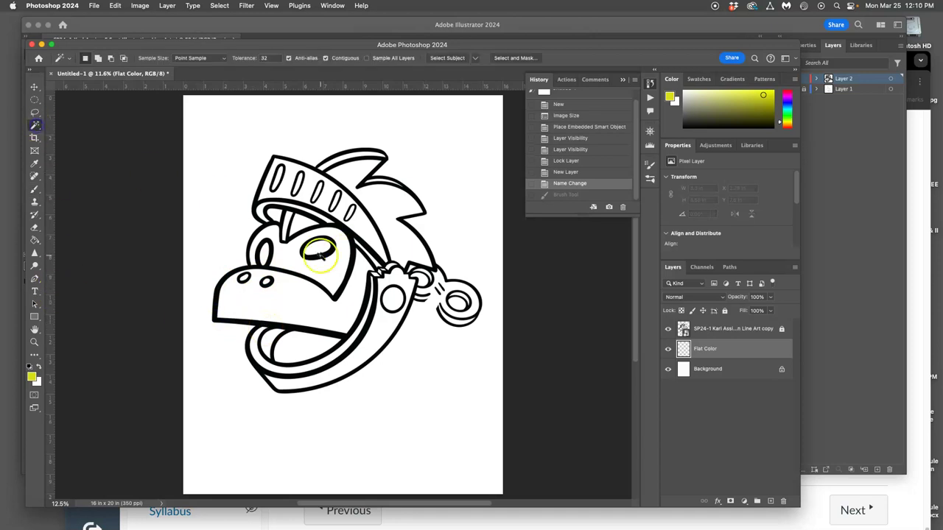
pyautogui.click(709, 331)
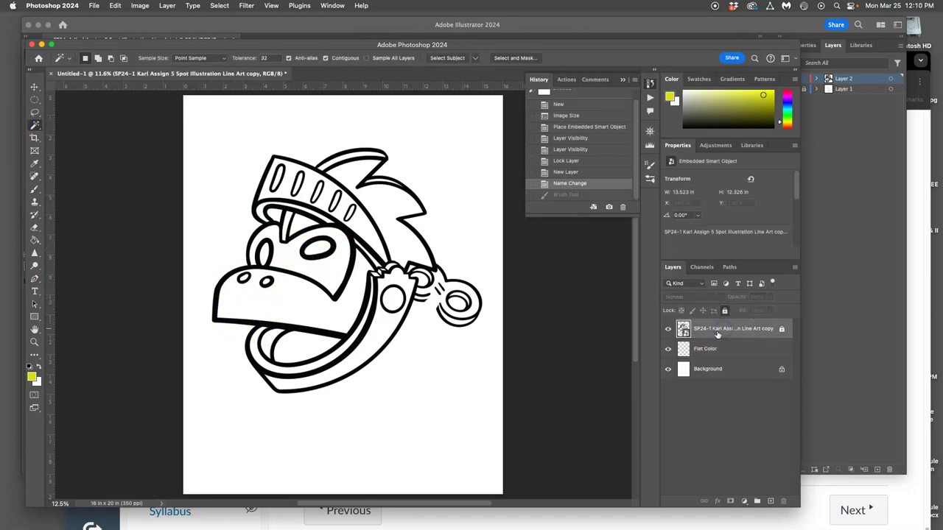
pyautogui.click(348, 300)
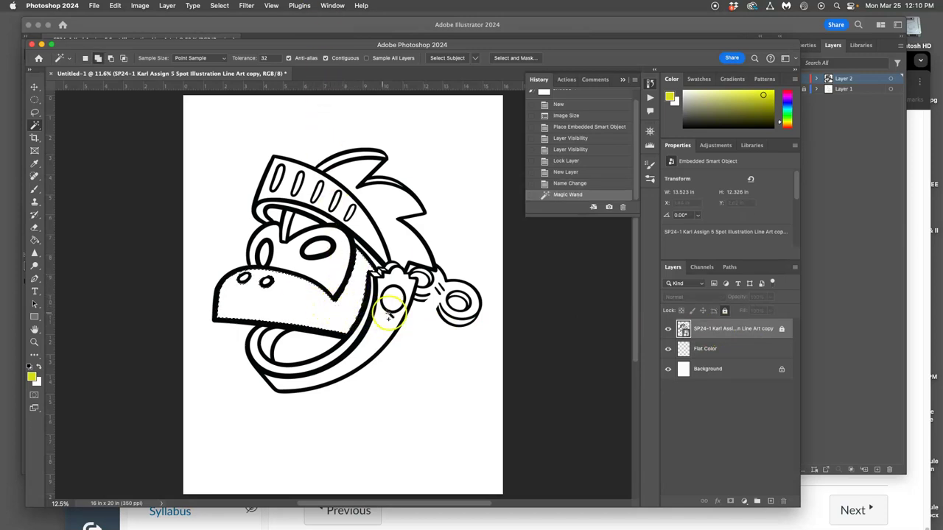
pyautogui.keyDown('shift'); pyautogui.click(398, 235); pyautogui.keyUp('shift')
pyautogui.keyDown('shift'); pyautogui.click(298, 225); pyautogui.keyUp('shift')
pyautogui.keyDown('shift'); pyautogui.click(275, 251); pyautogui.keyUp('shift')
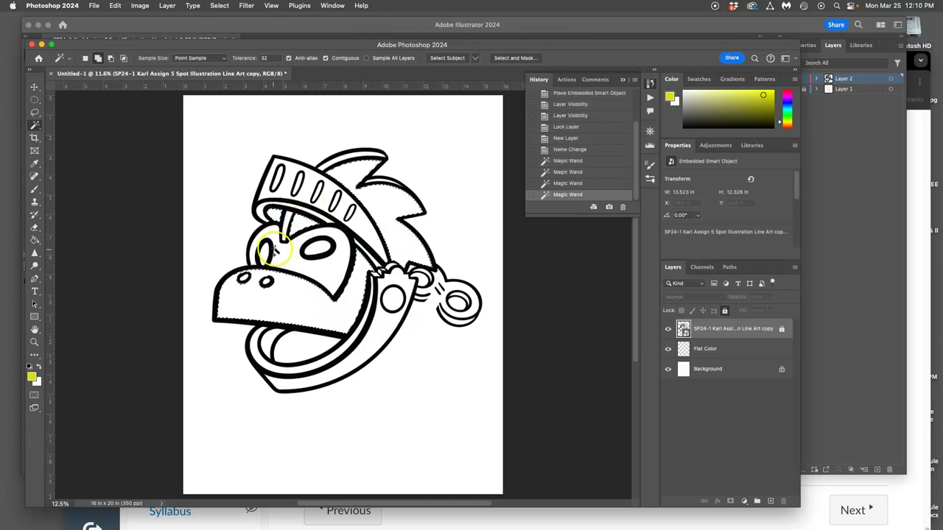
# Add both eye shapes and all five helmet slots to the Magic Wand selection
pyautogui.keyDown('shift'); pyautogui.click(319, 246); pyautogui.keyUp('shift')
pyautogui.keyDown('shift'); pyautogui.click(278, 251); pyautogui.keyUp('shift')
pyautogui.keyDown('shift'); pyautogui.click(278, 175); pyautogui.keyUp('shift')
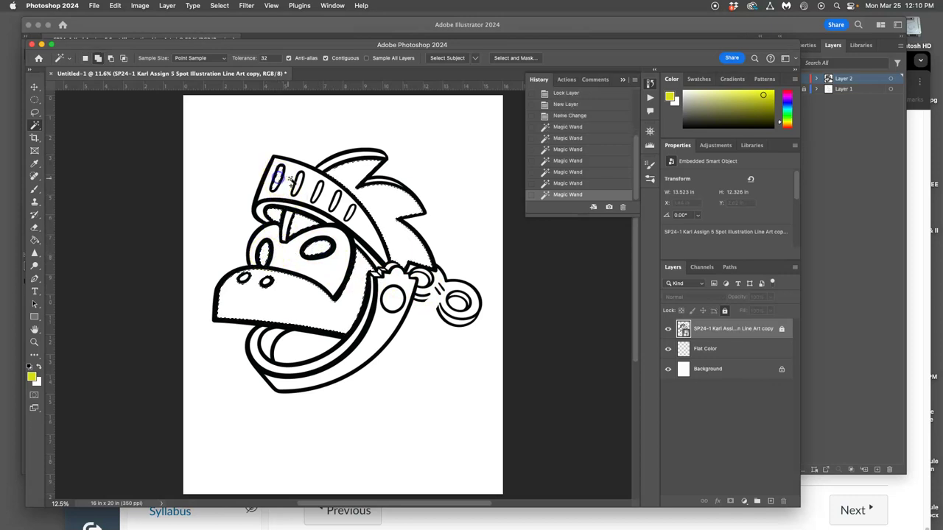
pyautogui.keyDown('shift'); pyautogui.click(299, 185); pyautogui.keyUp('shift')
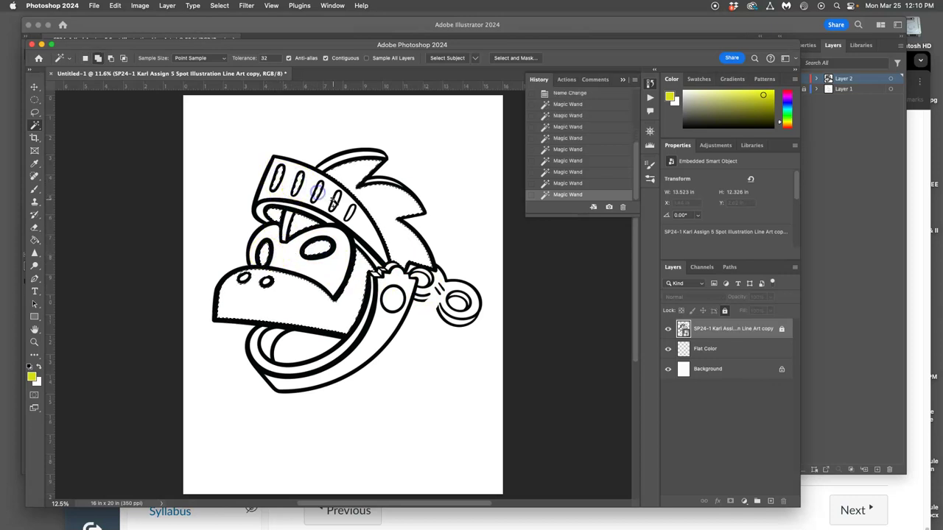
pyautogui.keyDown('shift'); pyautogui.click(336, 202); pyautogui.keyUp('shift')
pyautogui.keyDown('shift'); pyautogui.click(351, 213); pyautogui.keyUp('shift')
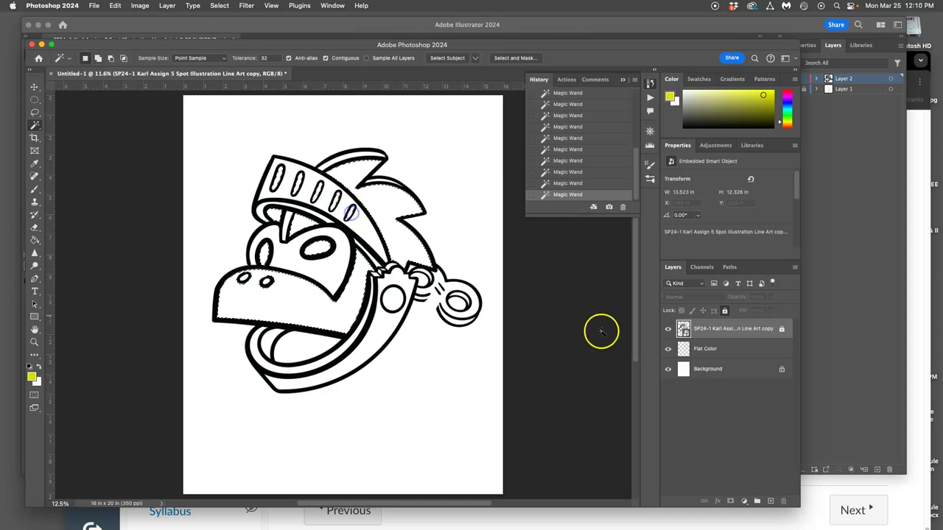
# Check the selection with the line art hidden, fill the selected areas with yellow on the Flat Color layer, and deselect
pyautogui.click(669, 329)
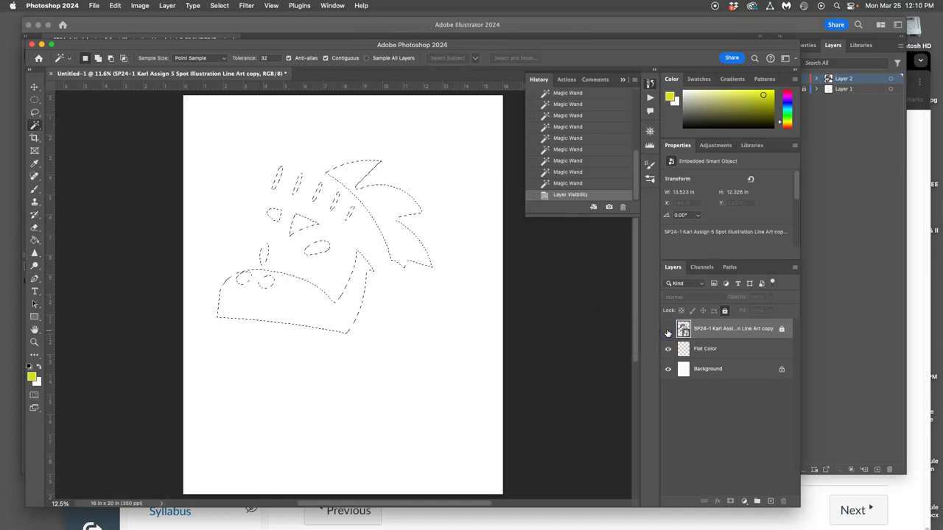
pyautogui.click(668, 329)
pyautogui.click(709, 351)
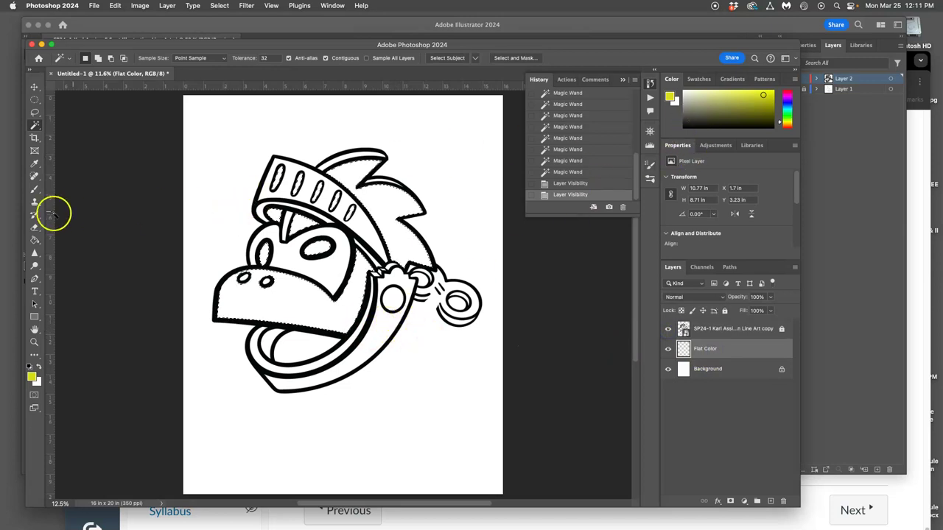
pyautogui.click(34, 239)
pyautogui.click(330, 319)
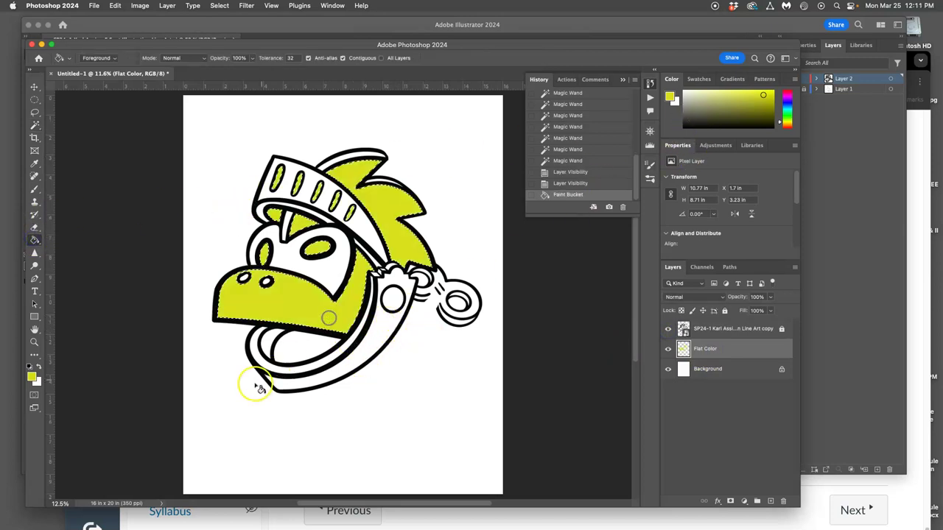
pyautogui.press('super+d')
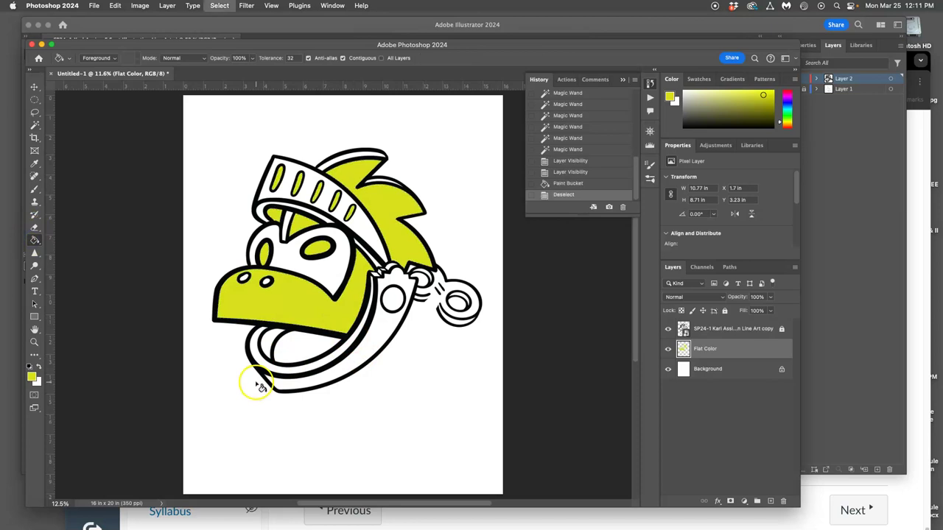
# Toggle the visibility of the line art, Background and Flat Color layers to compare them, leaving only Flat Color hidden
pyautogui.click(668, 329)
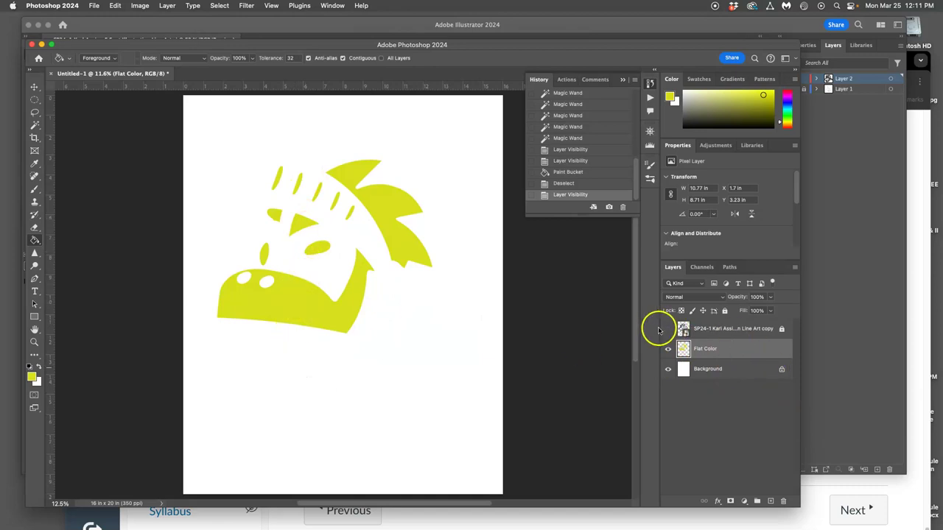
pyautogui.click(669, 329)
pyautogui.click(667, 370)
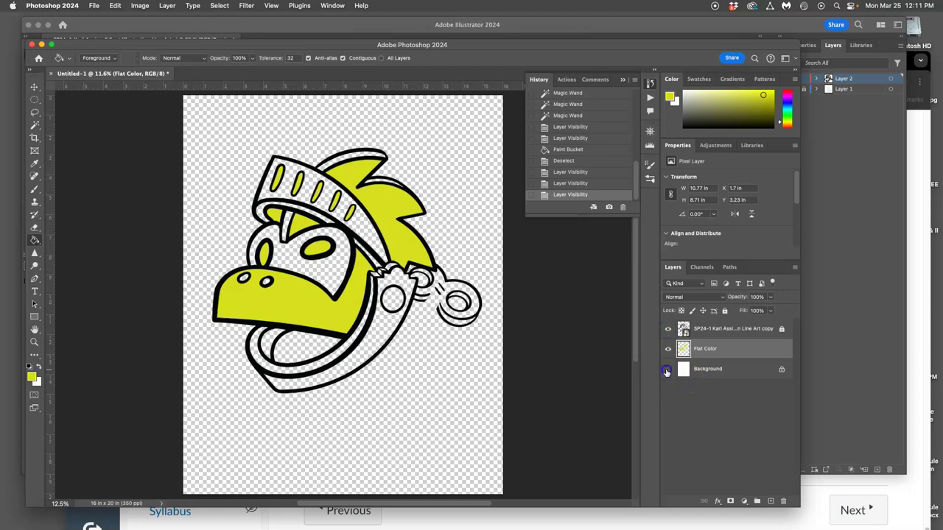
pyautogui.click(667, 370)
pyautogui.click(668, 349)
pyautogui.click(668, 350)
pyautogui.click(669, 329)
pyautogui.click(669, 331)
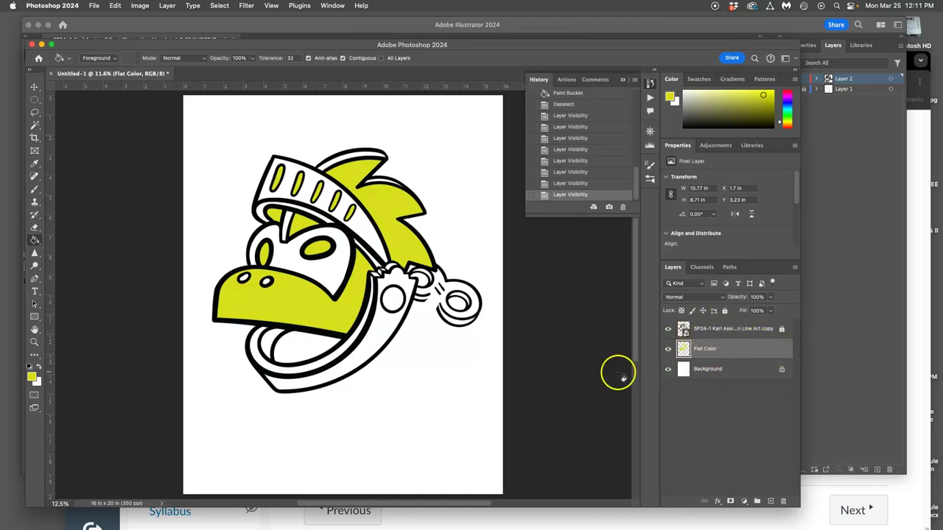
pyautogui.click(668, 351)
pyautogui.click(668, 351)
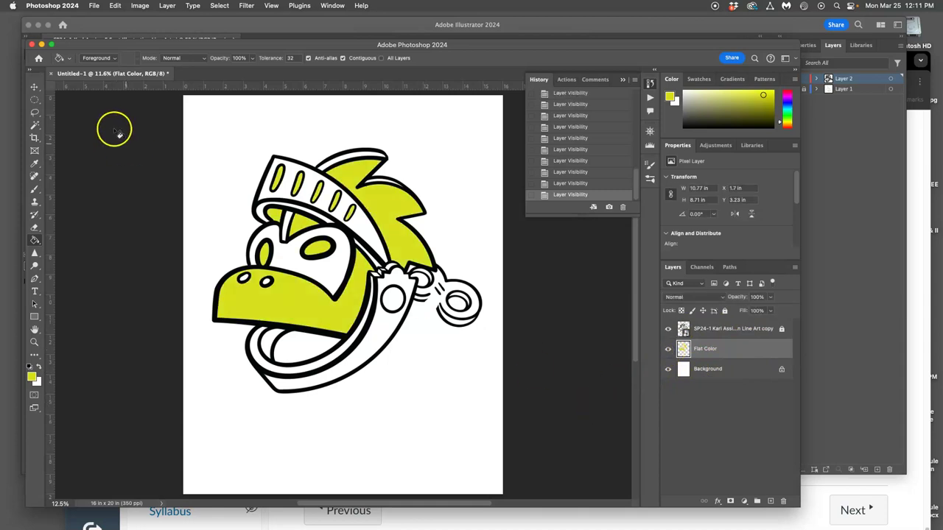
pyautogui.moveTo(683, 329); pyautogui.dragTo(683, 337)
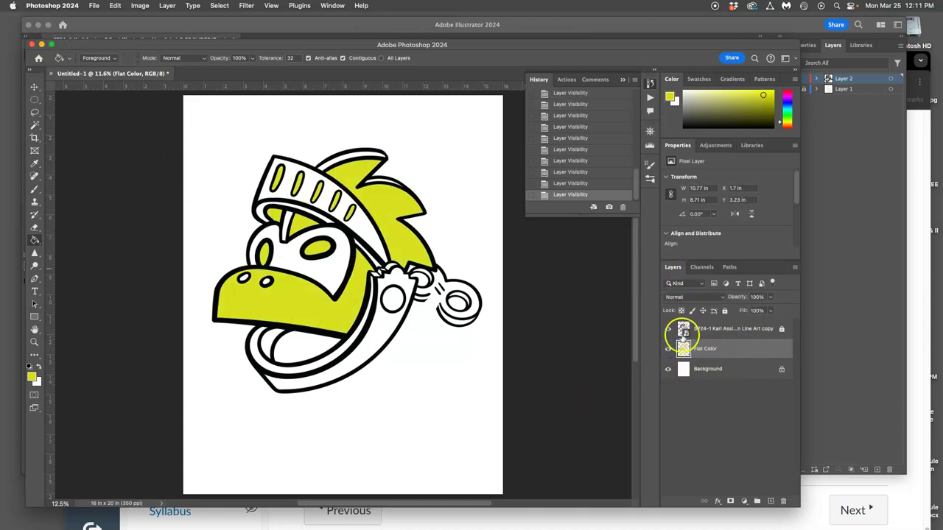
pyautogui.click(669, 350)
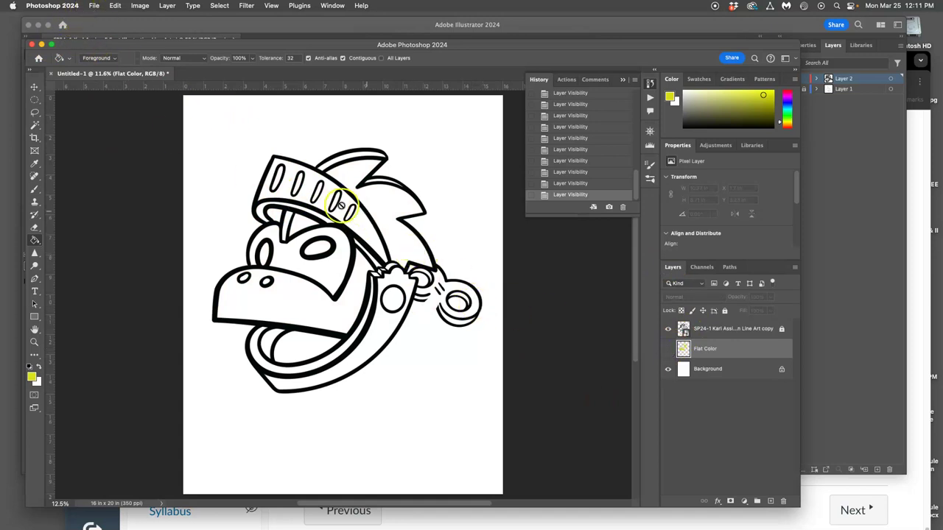
pyautogui.click(95, 6)
pyautogui.click(110, 113)
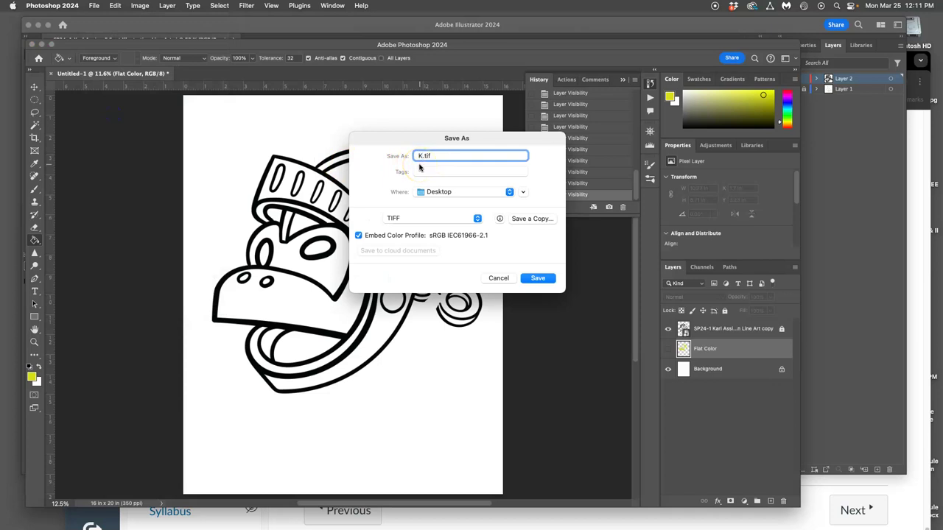
pyautogui.click(512, 280)
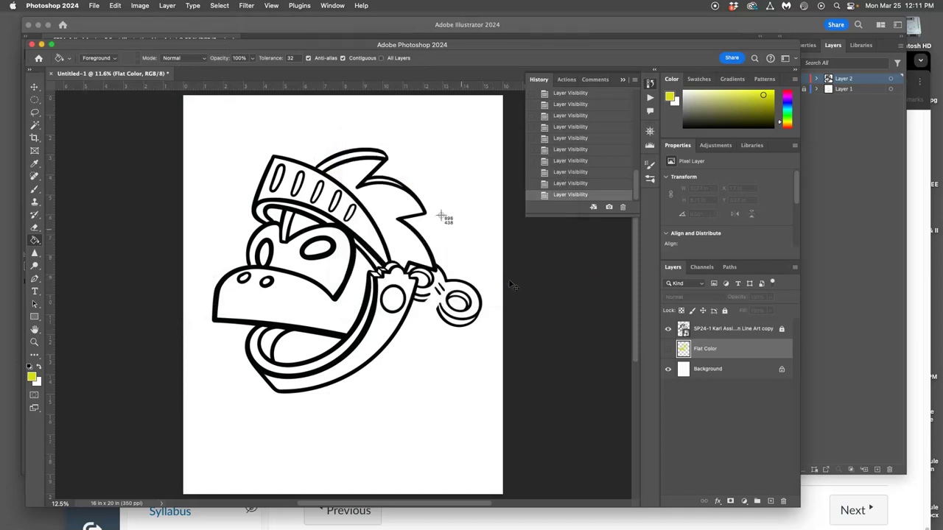
# Capture a screenshot of the canvas area around the line art, and close the Photoshop document without saving
pyautogui.moveTo(192, 110)
pyautogui.mouseDown()
pyautogui.moveTo(307, 253)
pyautogui.moveTo(478, 405)
pyautogui.moveTo(500, 450)
pyautogui.mouseUp()
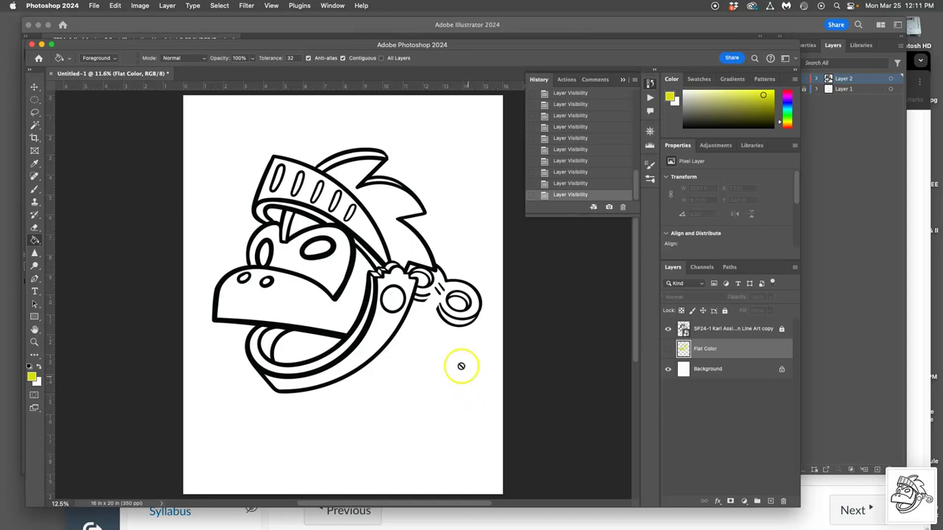
pyautogui.click(32, 45)
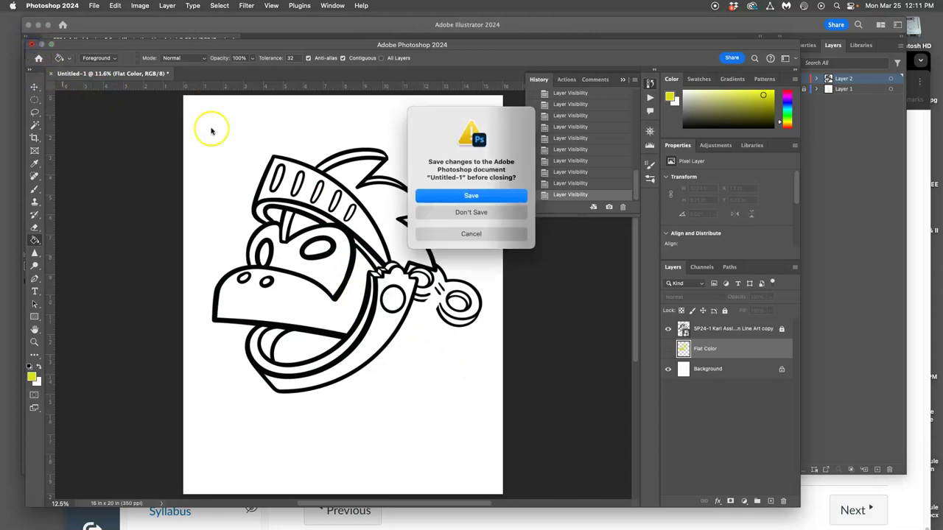
pyautogui.click(463, 213)
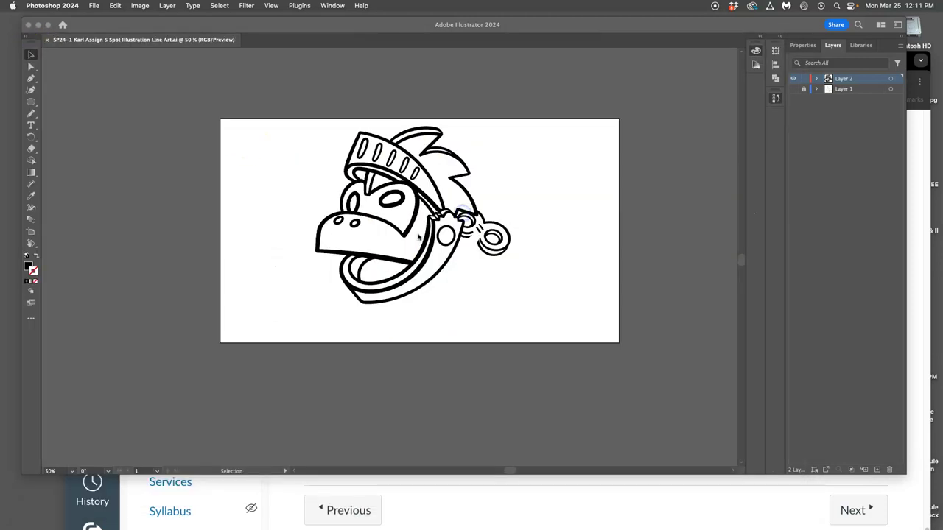